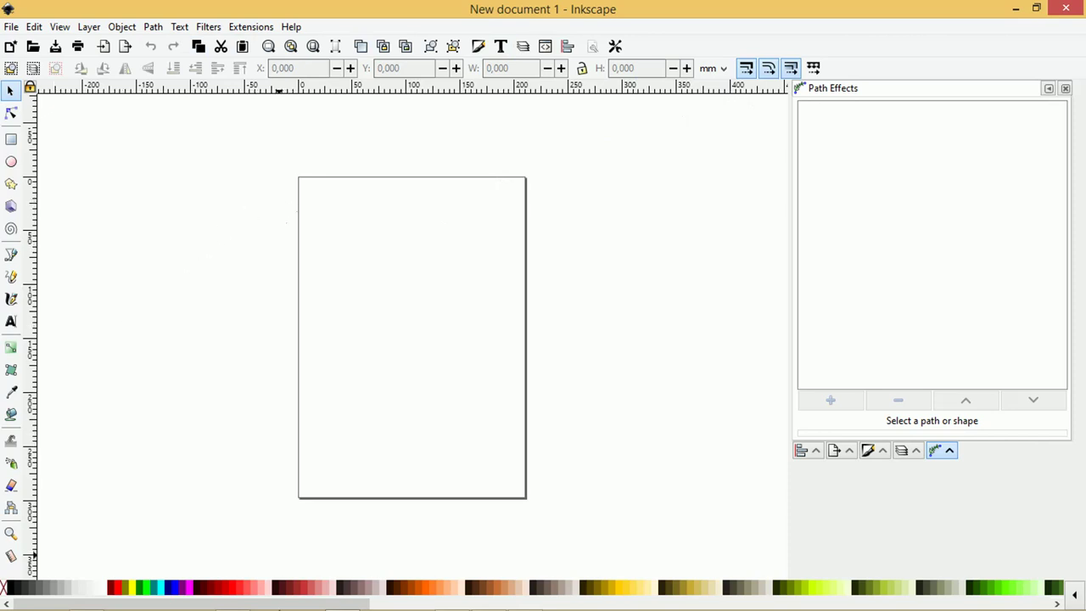
Drag the Banner_Warung_Comp_CorelDraw.svg-image2082-1-90.png food photo from Pictures into the Inkscape document.
click(94, 601)
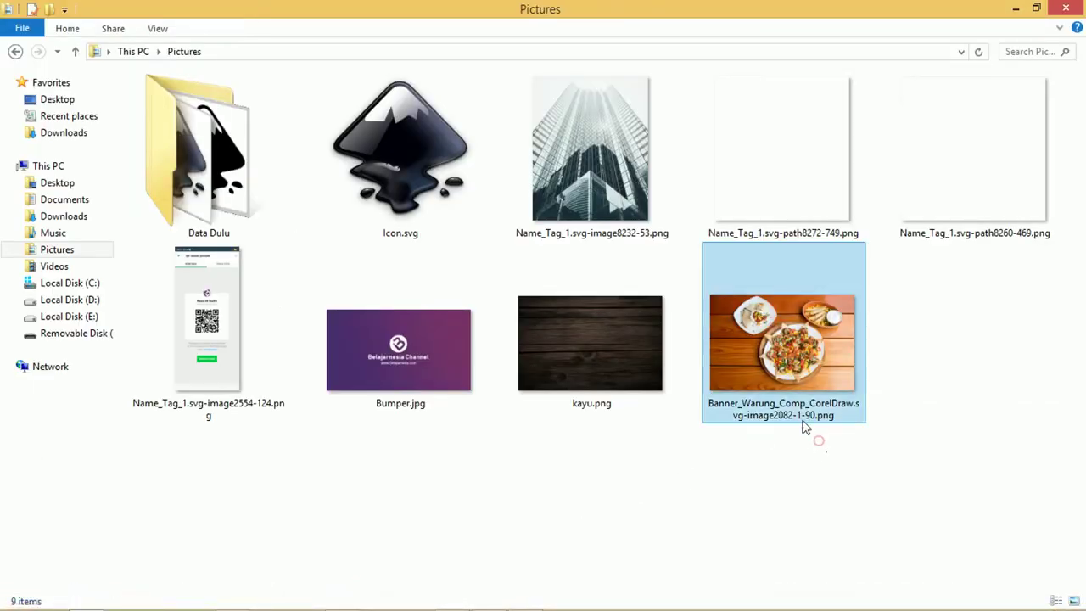
mouse_move(727, 404)
mouse_down()
mouse_move(814, 395)
mouse_move(700, 604)
mouse_move(356, 601)
mouse_move(370, 308)
mouse_up()
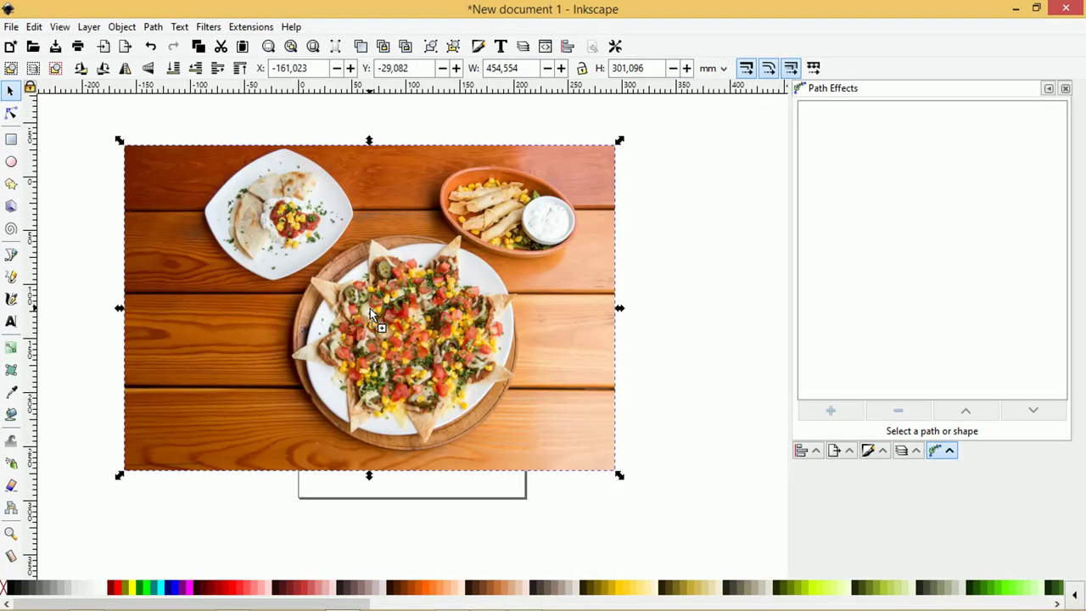
Move the 454.554 × 301.096 mm food photo up and left so it covers the page's top.
drag(302, 224, 320, 259)
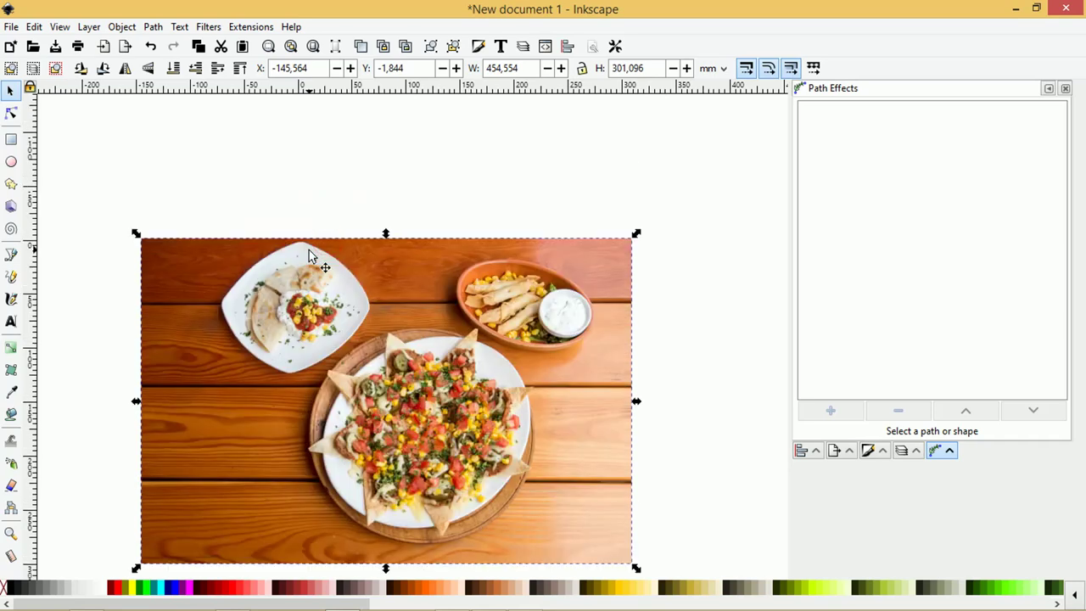
ctrl+scroll(310, 255, up, 2)
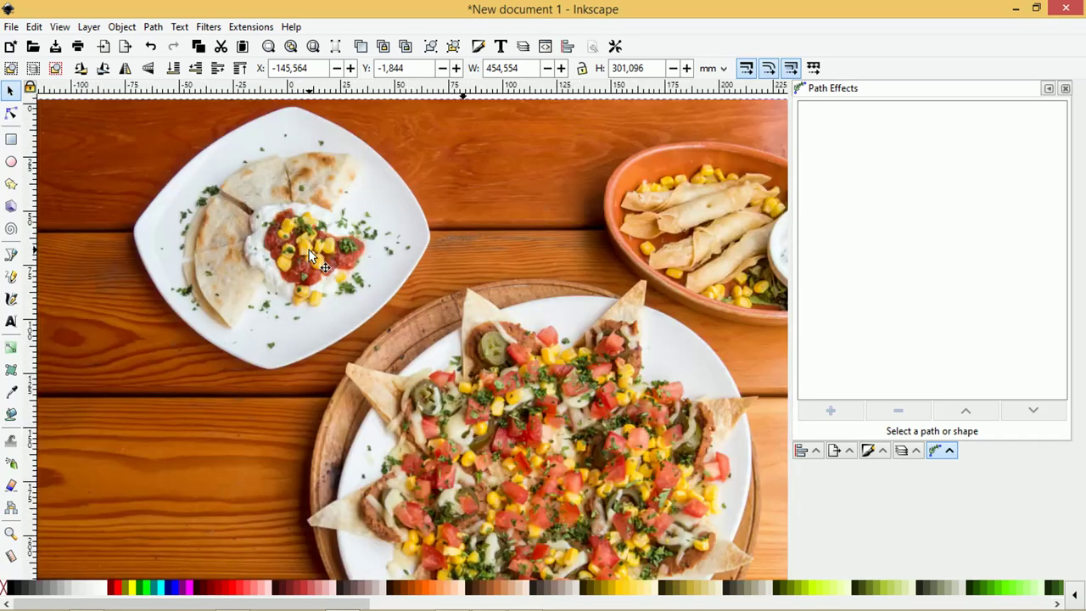
ctrl+scroll(311, 255, down, 1)
ctrl+scroll(311, 255, down, 1)
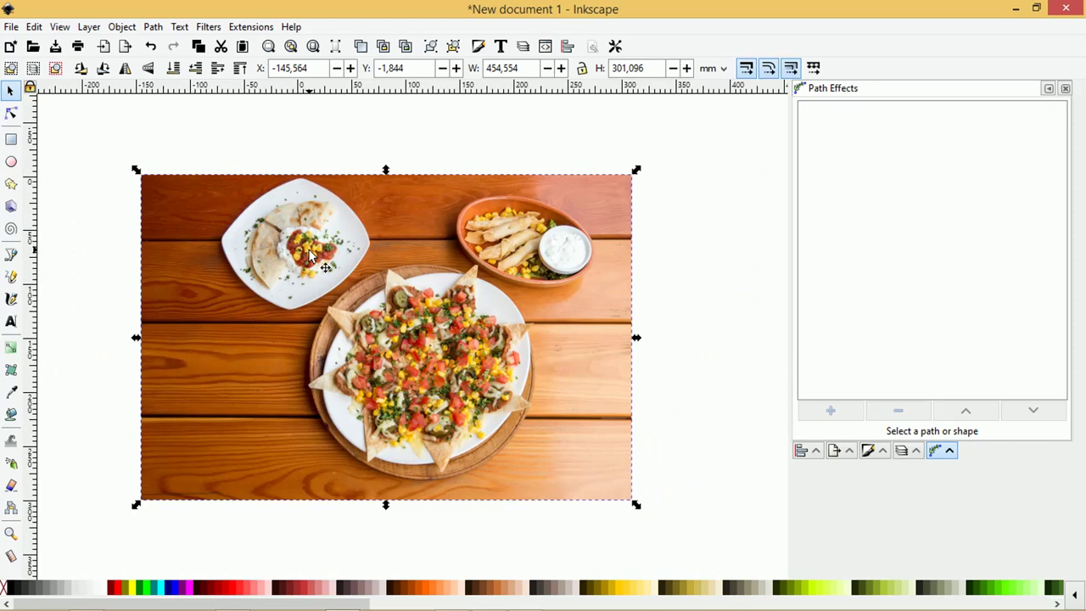
drag(309, 254, 260, 248)
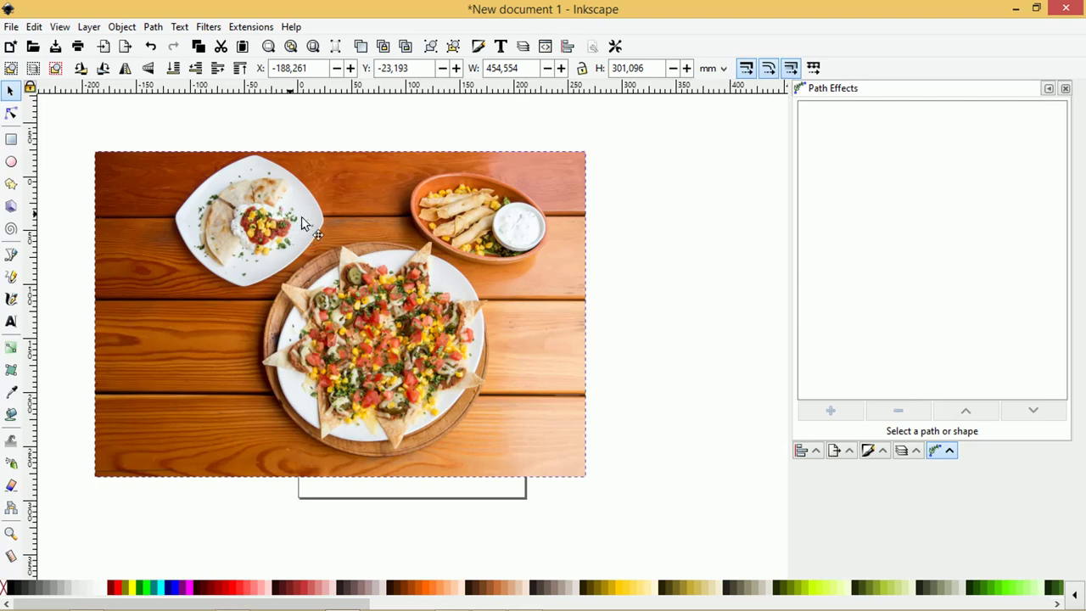
Centre the photo over the page, then duplicate it and move the copy right to X 432.319 mm.
drag(303, 222, 387, 232)
scroll(256, 212, down, 1)
scroll(256, 212, down, 1)
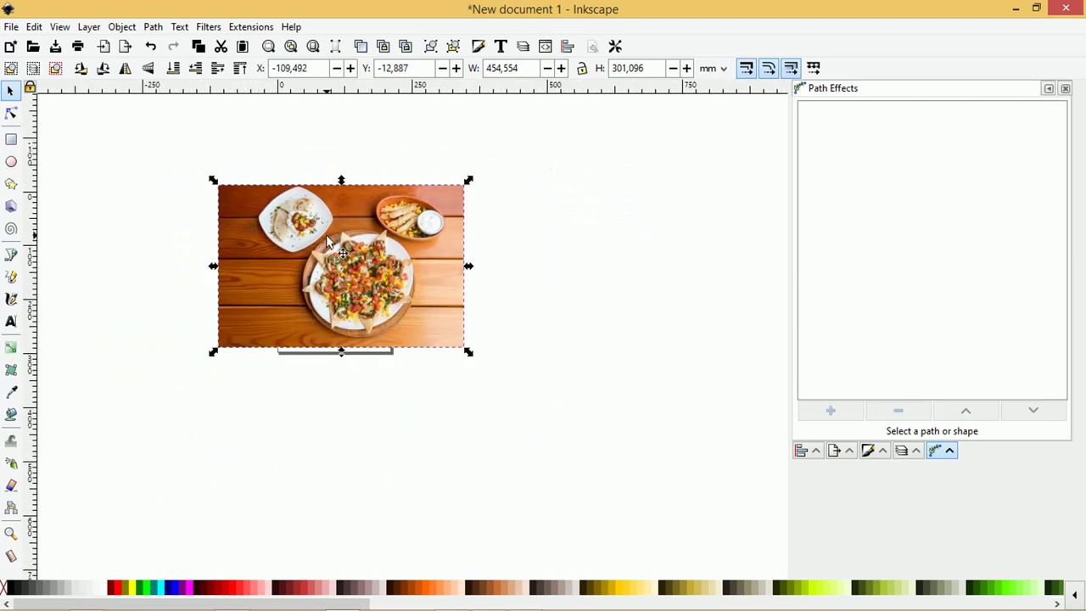
key(ctrl+d)
drag(329, 241, 622, 261)
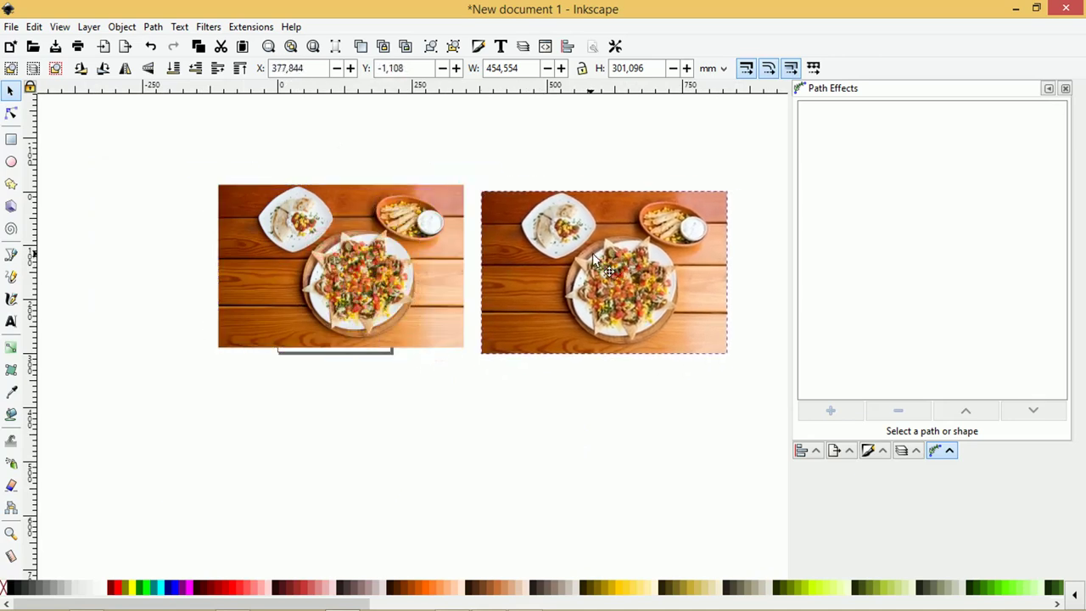
Zoom in on the left photo and return to the Selector tool.
key(z)
drag(197, 174, 493, 357)
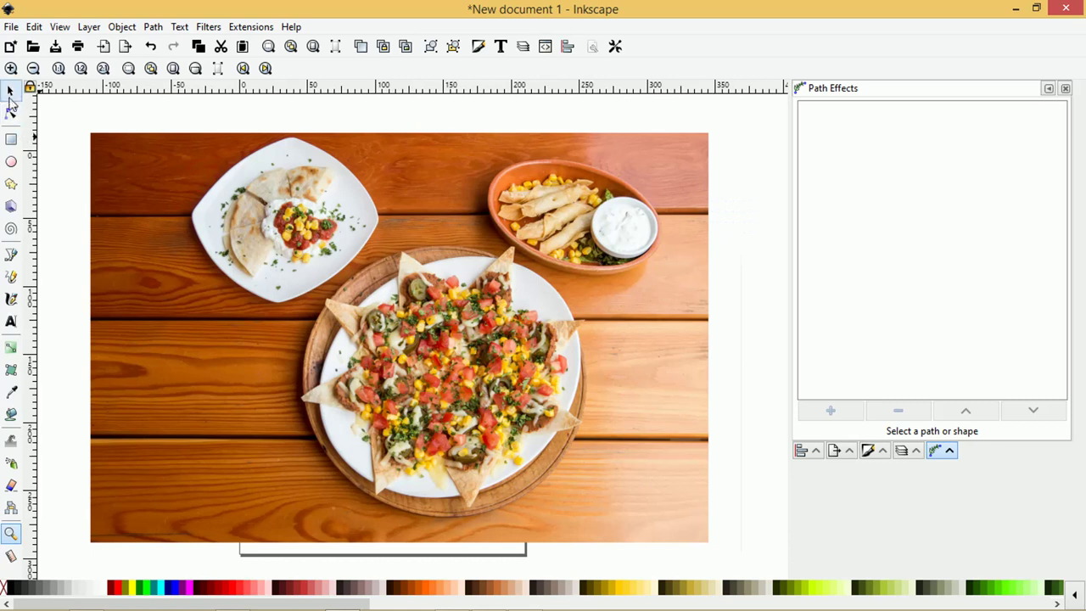
click(10, 90)
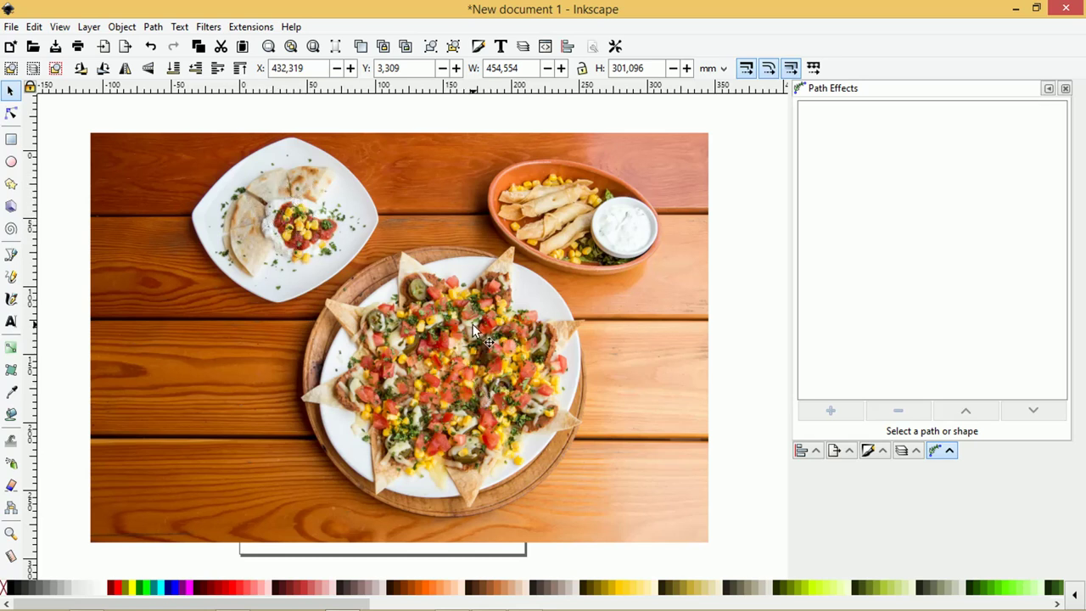
scroll(355, 301, down, 1)
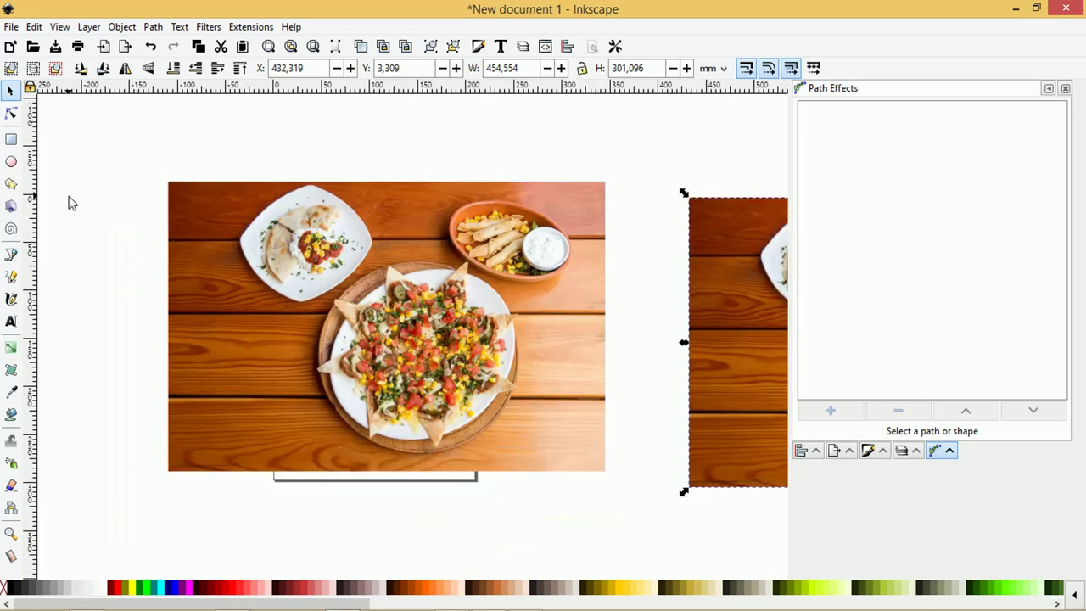
Draw a 74.852 mm square over the quesadilla plate with the Rectangle tool.
click(11, 183)
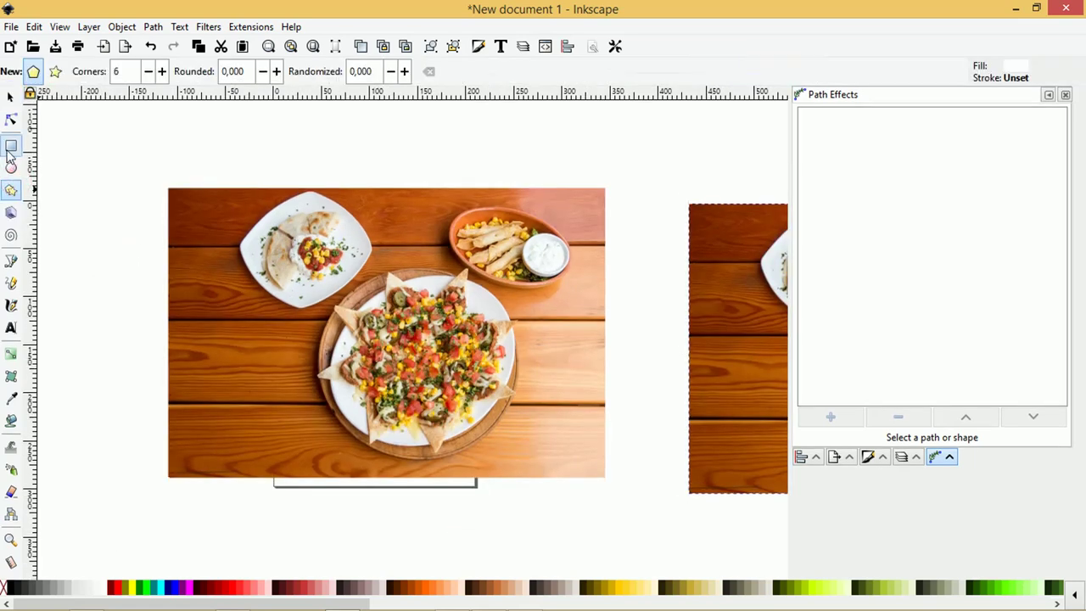
click(11, 146)
scroll(300, 234, up, 1)
scroll(254, 212, up, 2)
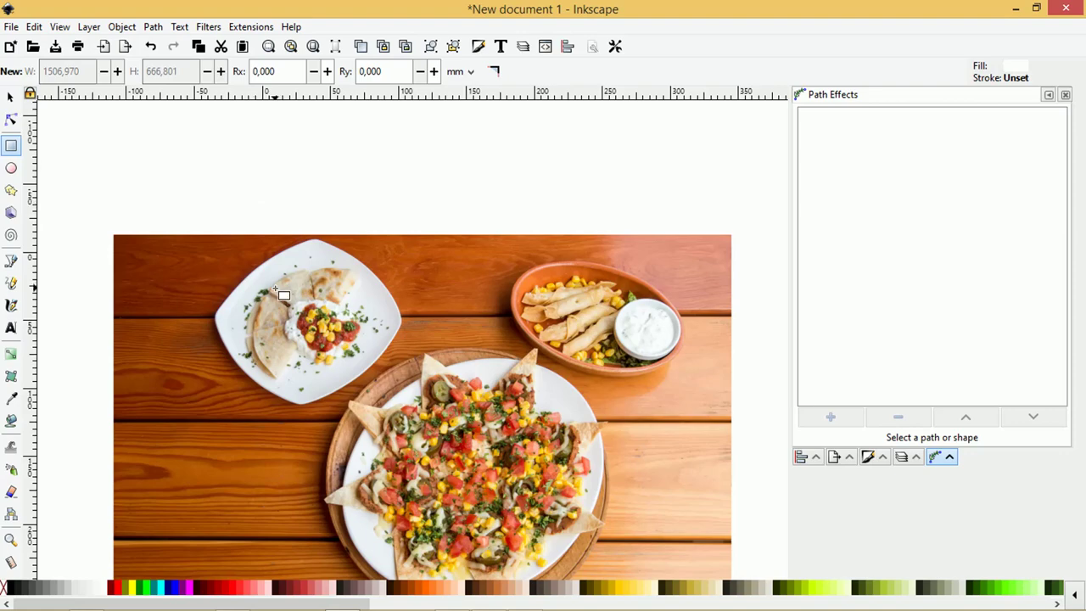
scroll(284, 310, down, 2)
scroll(292, 308, up, 2)
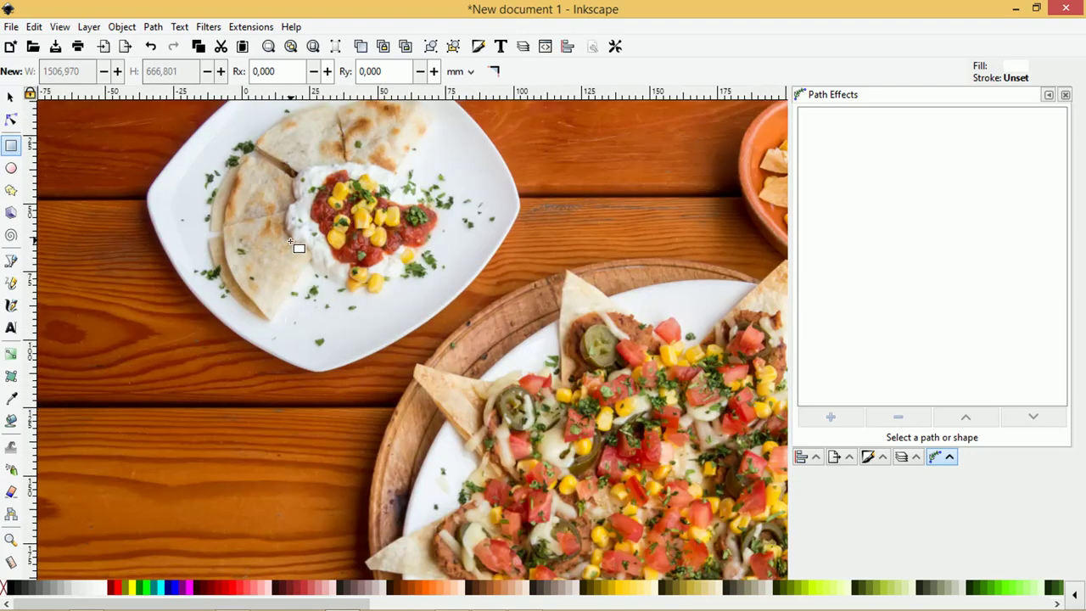
scroll(290, 241, up, 2)
drag(253, 223, 458, 430)
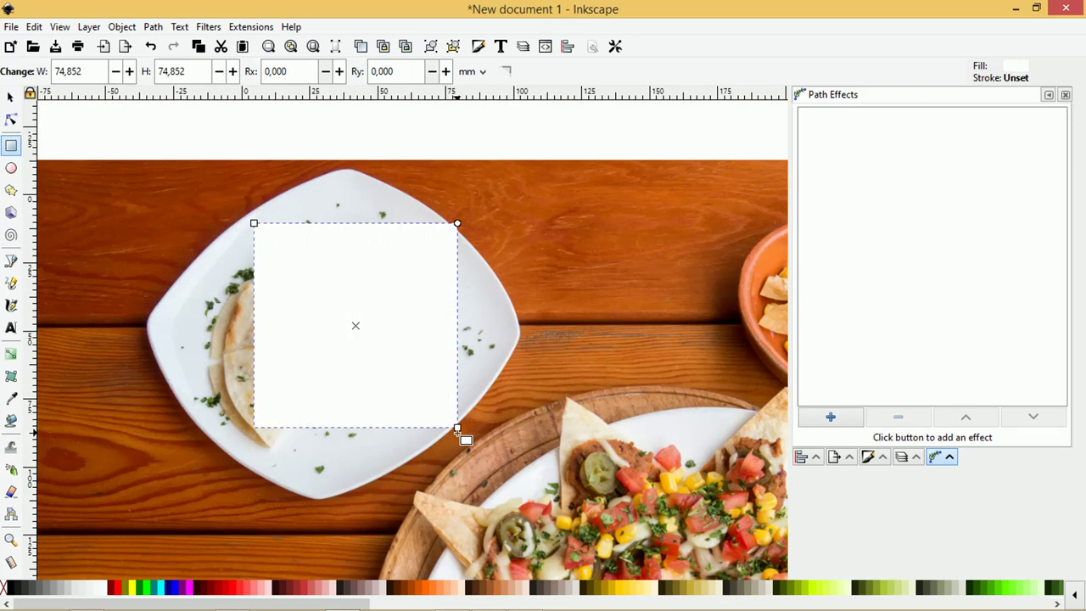
Give the square a black 3.92 stroke and no fill.
right_click(12, 587)
click(55, 507)
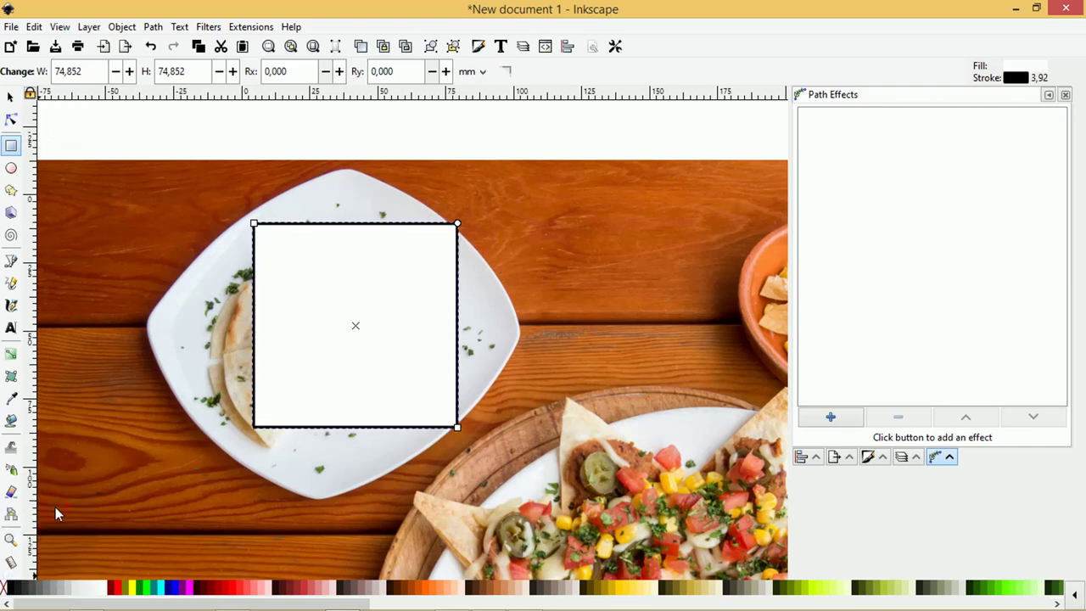
click(4, 586)
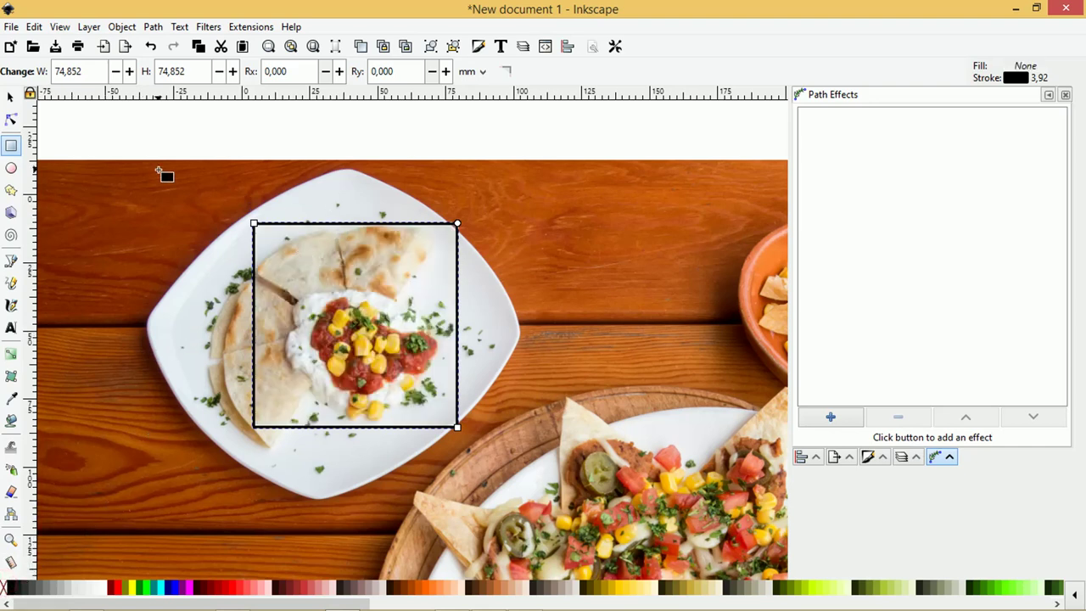
click(11, 119)
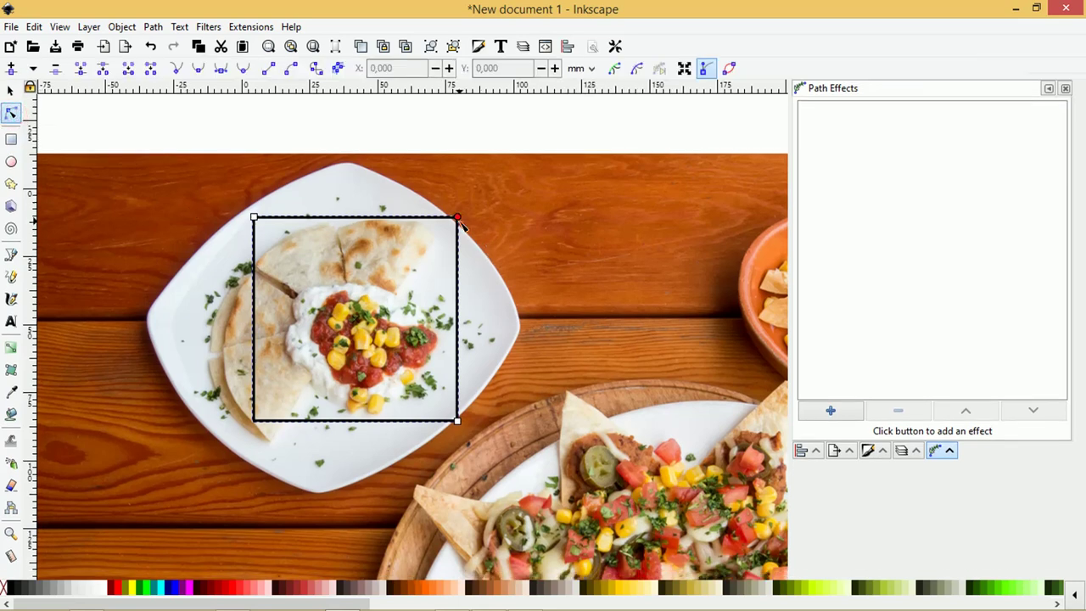
Convert the square to a path and move its four corners to the plate's top, left, right and bottom tips.
drag(456, 217, 452, 214)
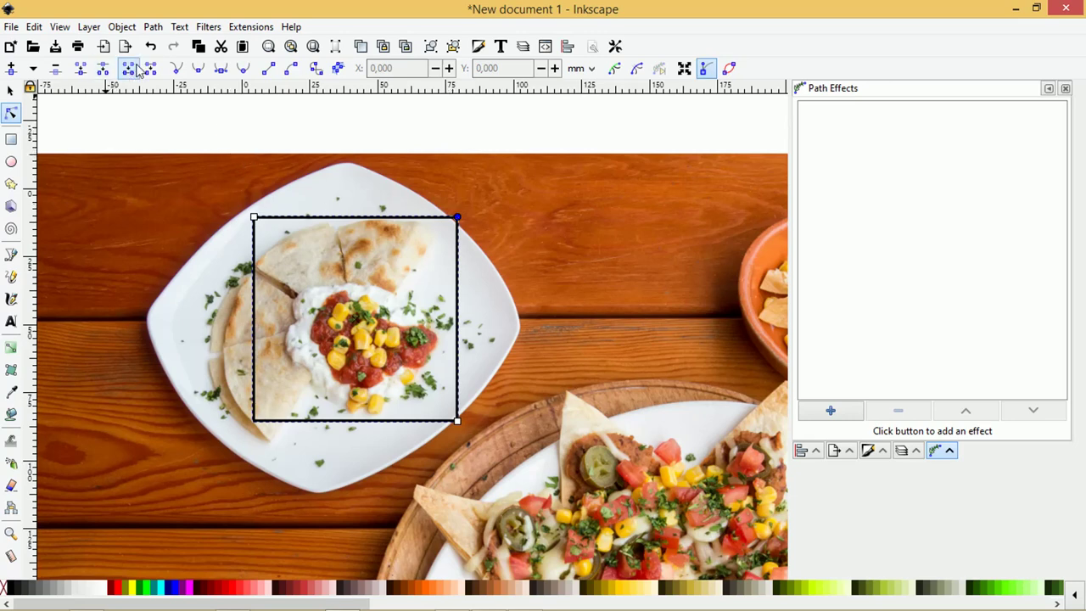
click(153, 27)
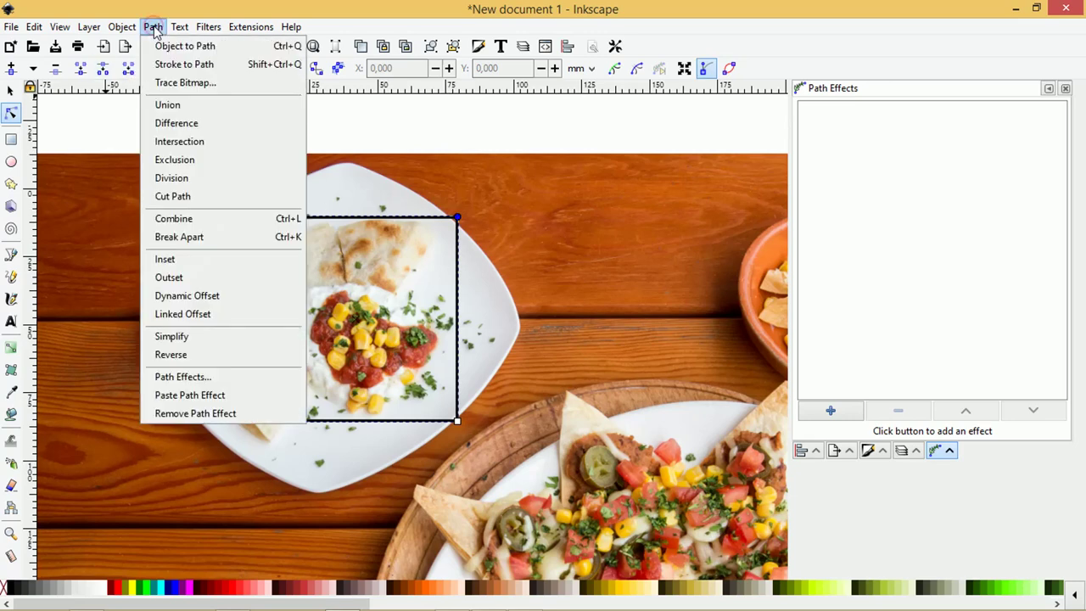
click(194, 48)
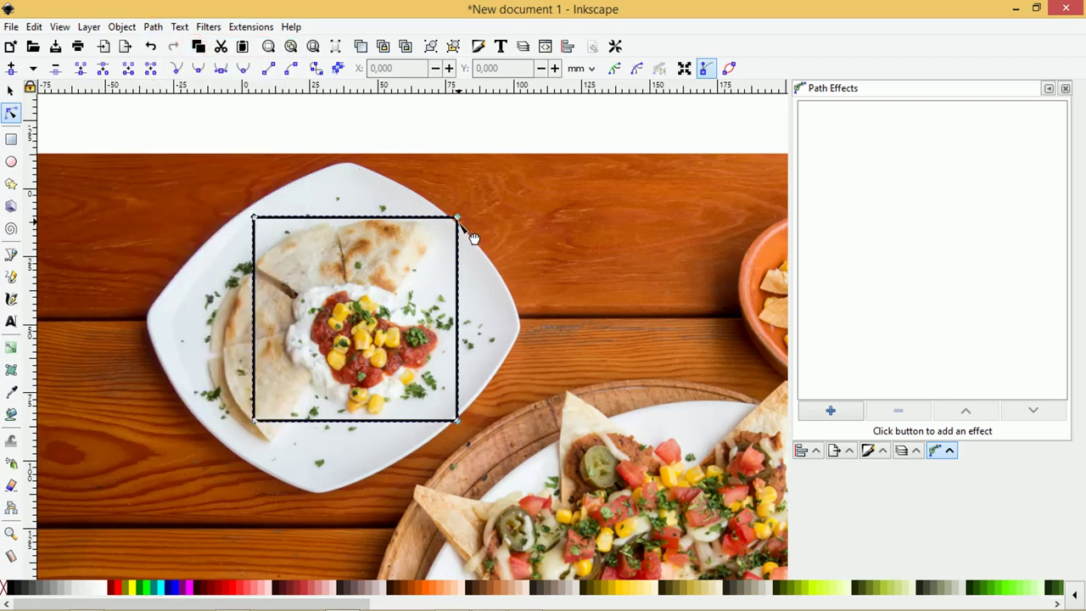
drag(456, 218, 349, 161)
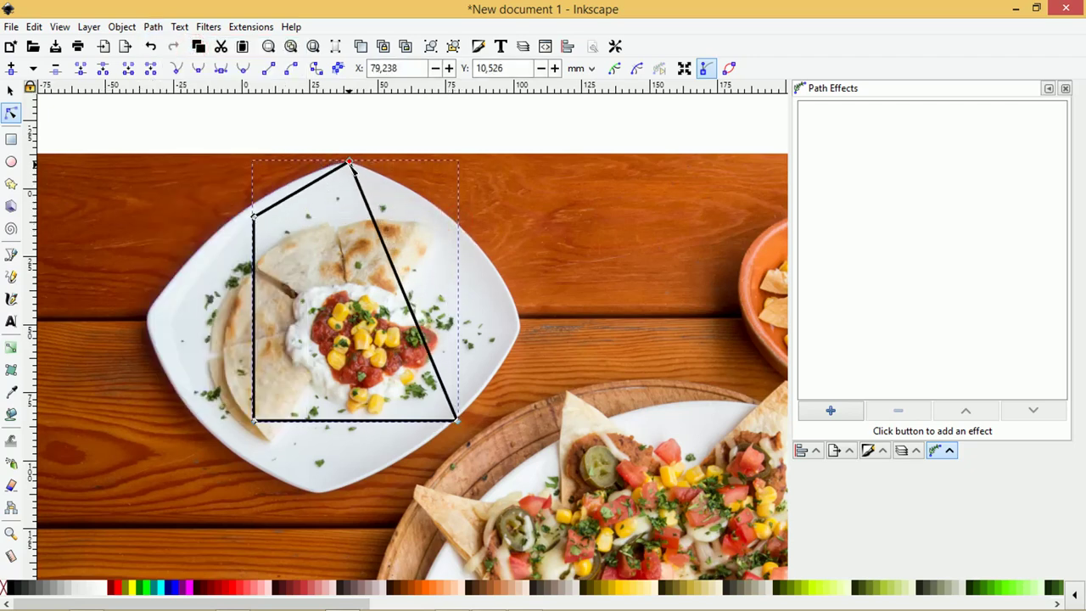
drag(254, 214, 144, 320)
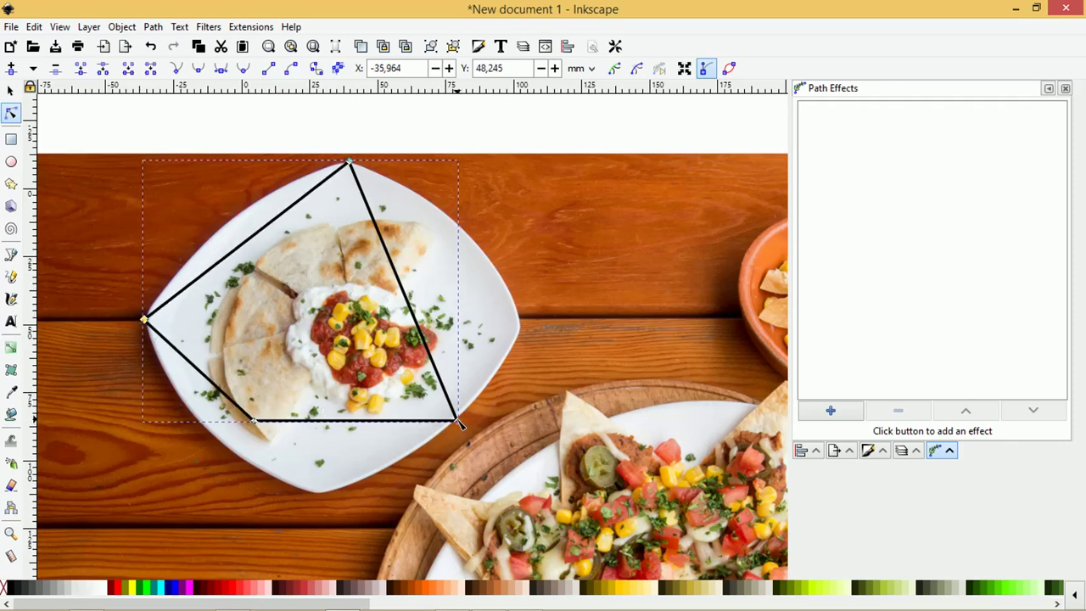
drag(457, 420, 520, 328)
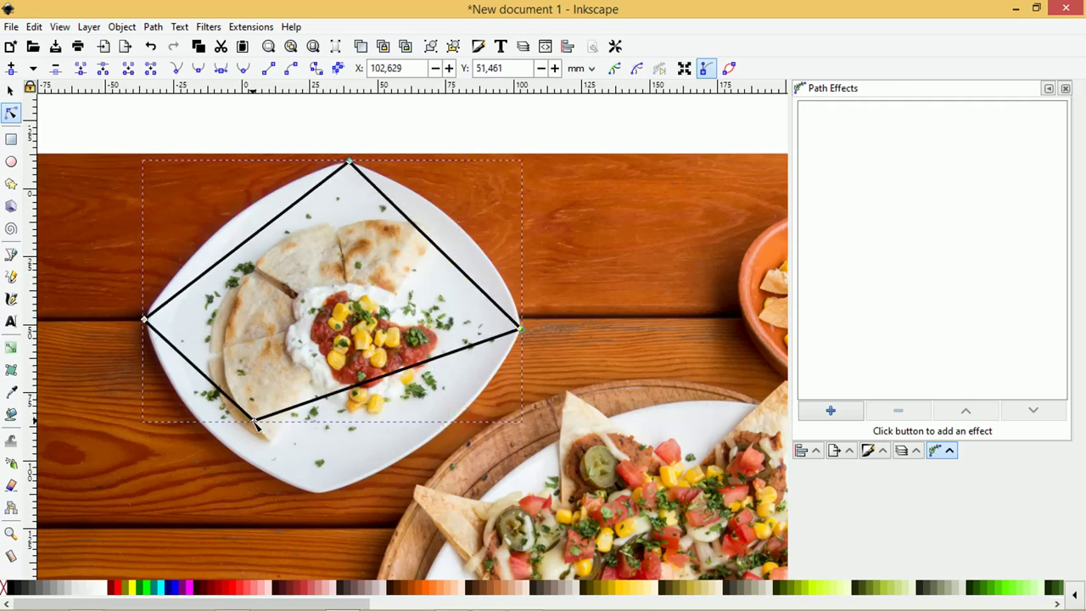
drag(255, 422, 319, 493)
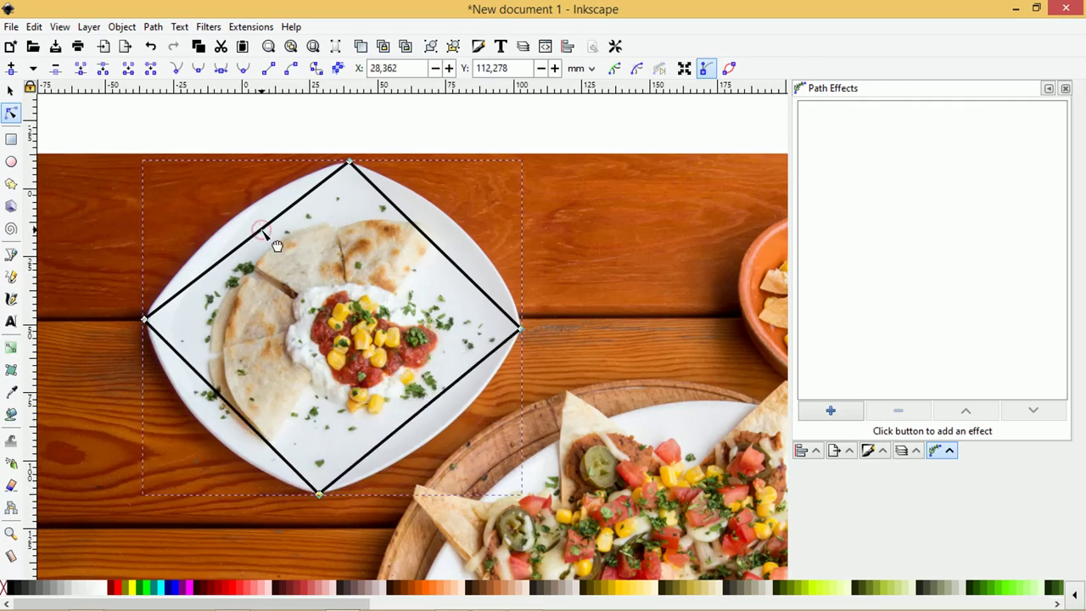
Bow all four diamond edges outward so they follow the quesadilla plate's rim.
drag(277, 246, 248, 237)
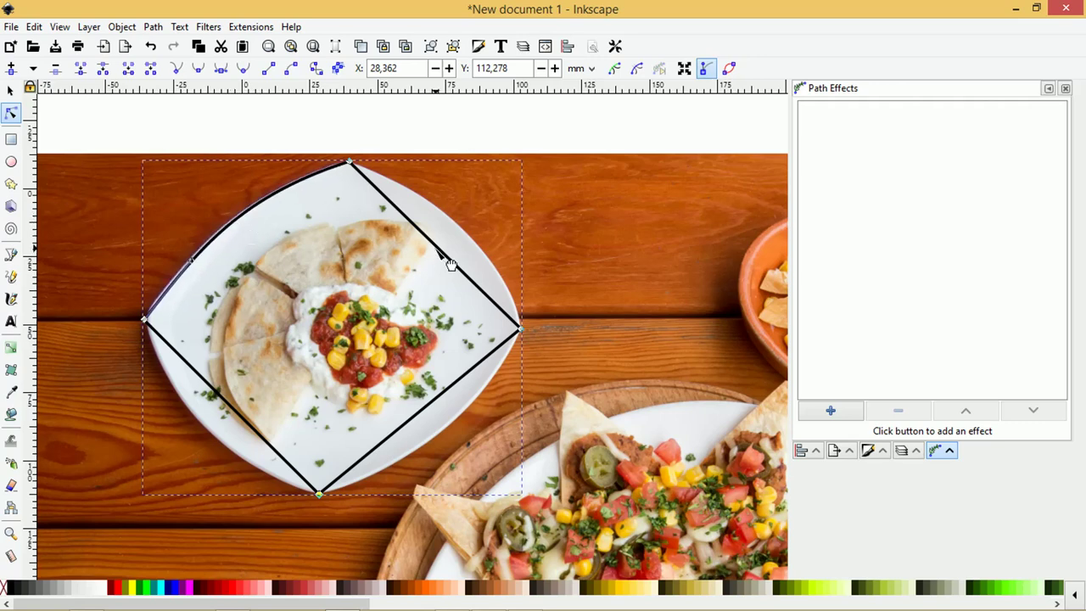
drag(447, 256, 472, 242)
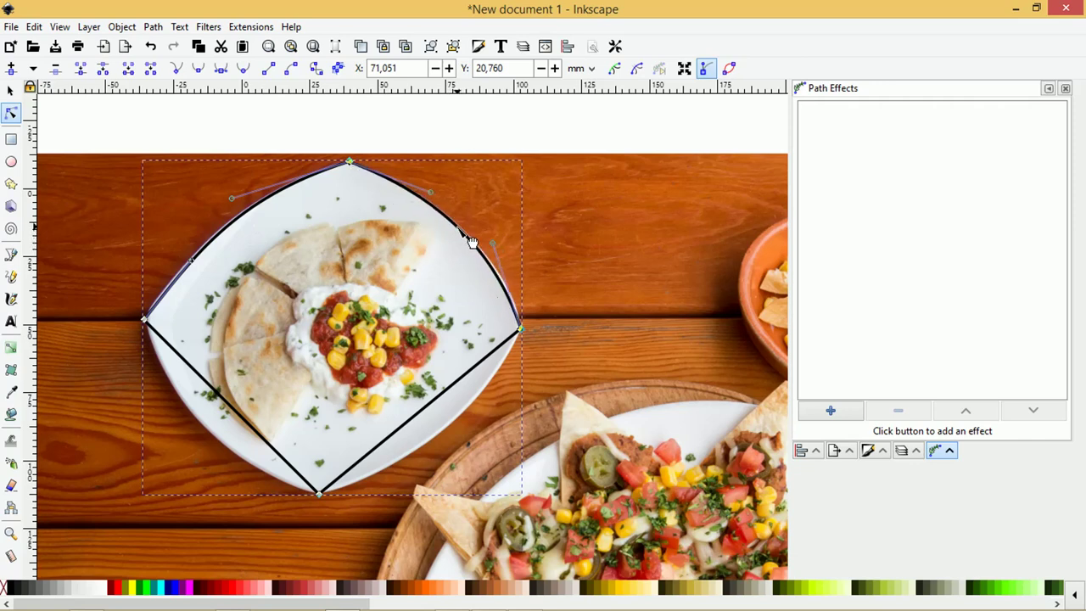
drag(239, 412, 230, 448)
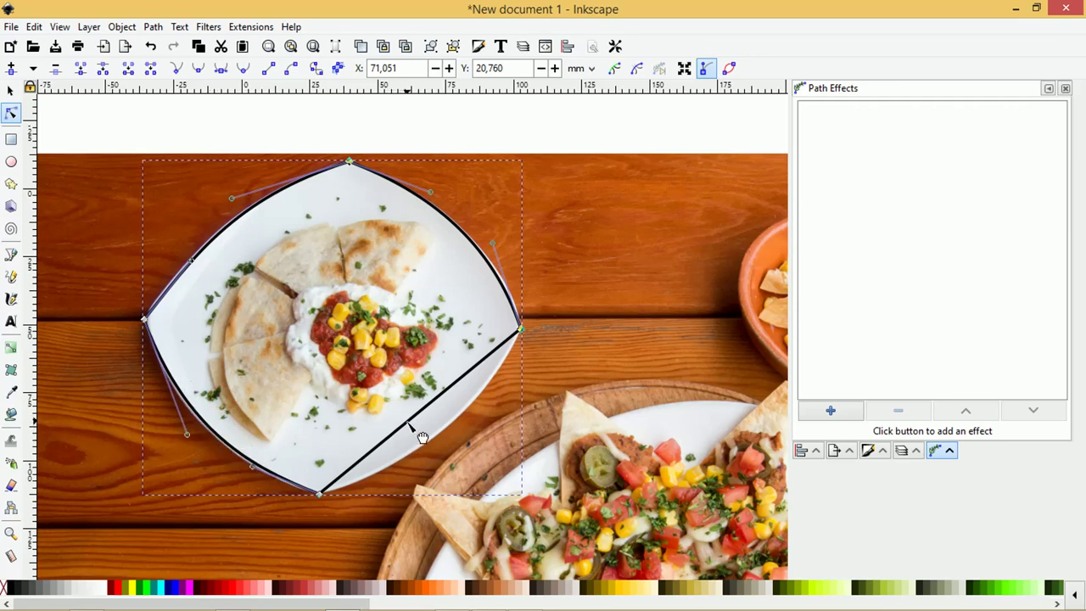
drag(409, 424, 459, 443)
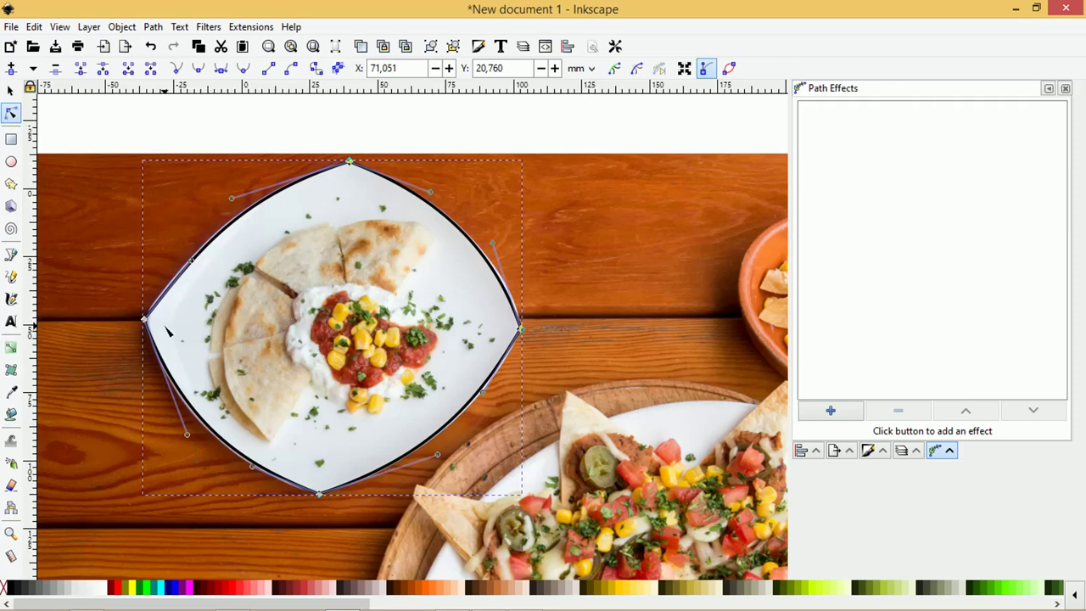
scroll(167, 331, up, 2)
scroll(168, 331, down, 2)
scroll(168, 331, down, 1)
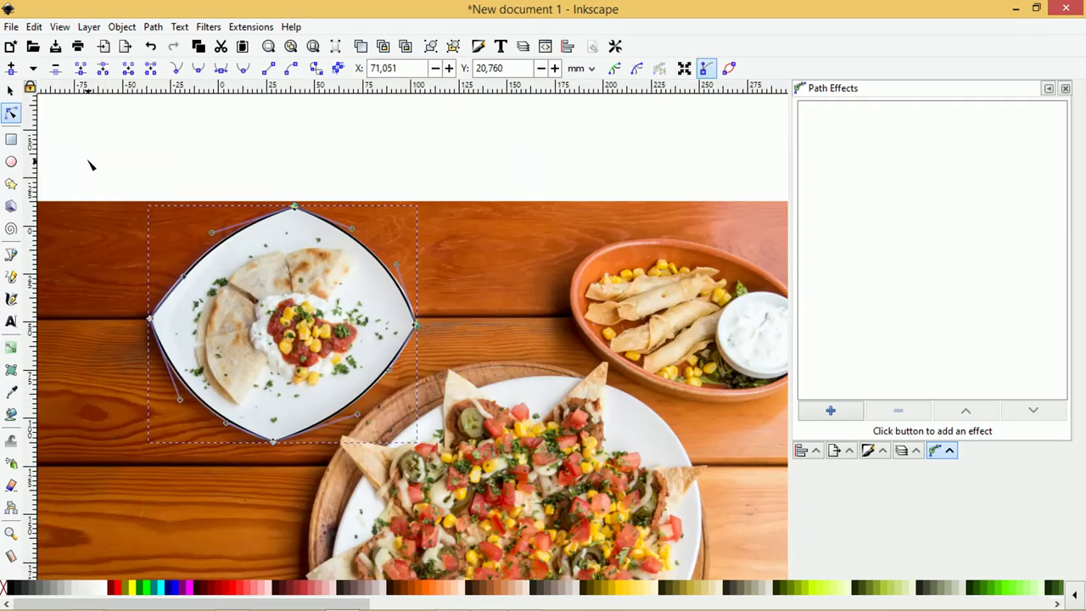
Select the plate outline and the food photo together and apply Set Clip.
click(11, 90)
click(181, 113)
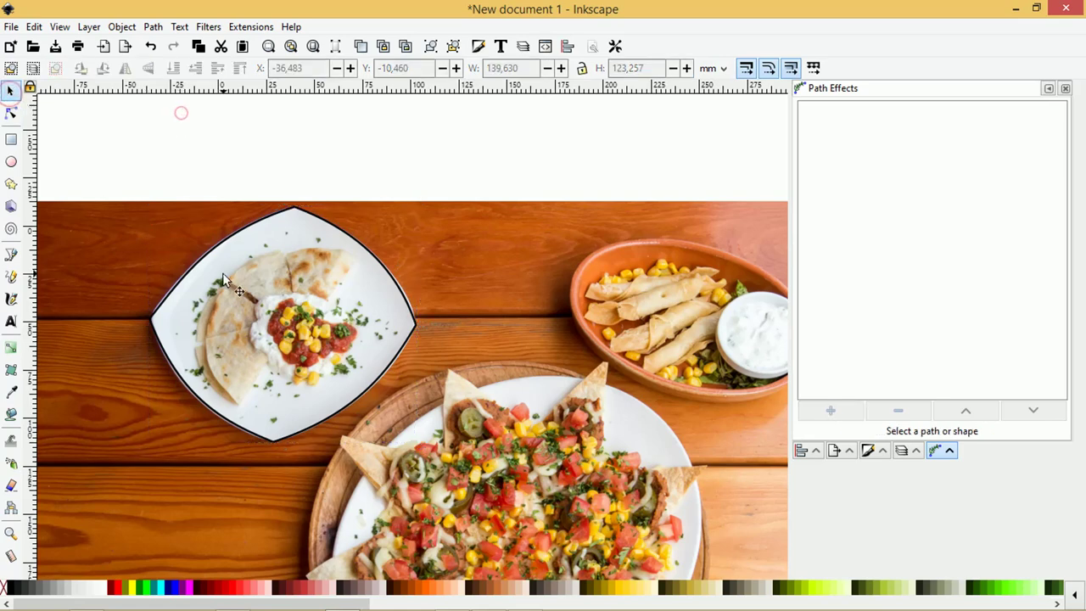
click(397, 279)
shift+click(476, 265)
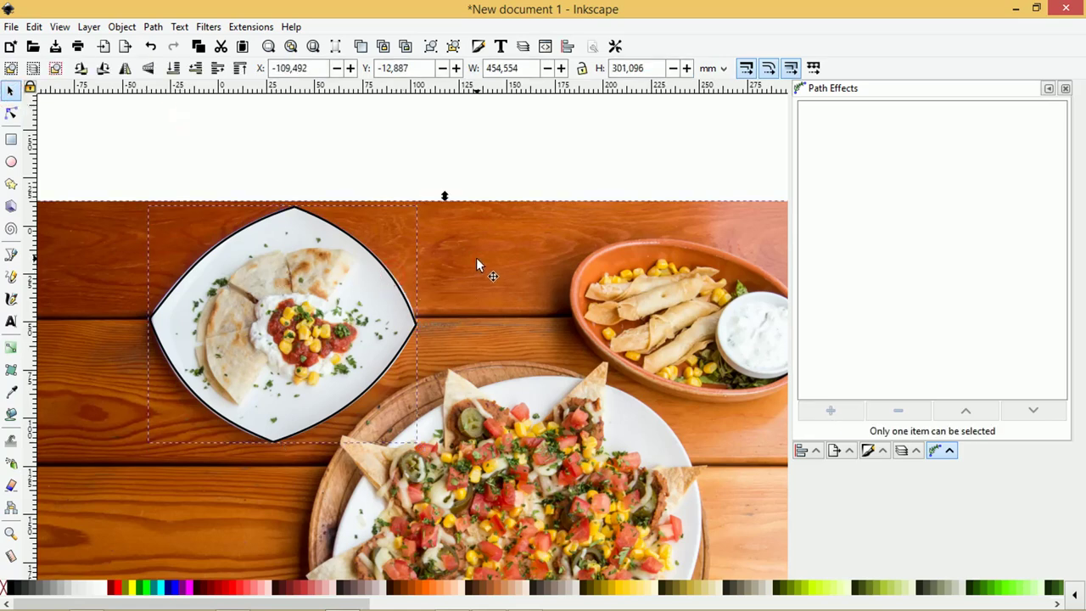
scroll(476, 264, down, 3)
click(454, 183)
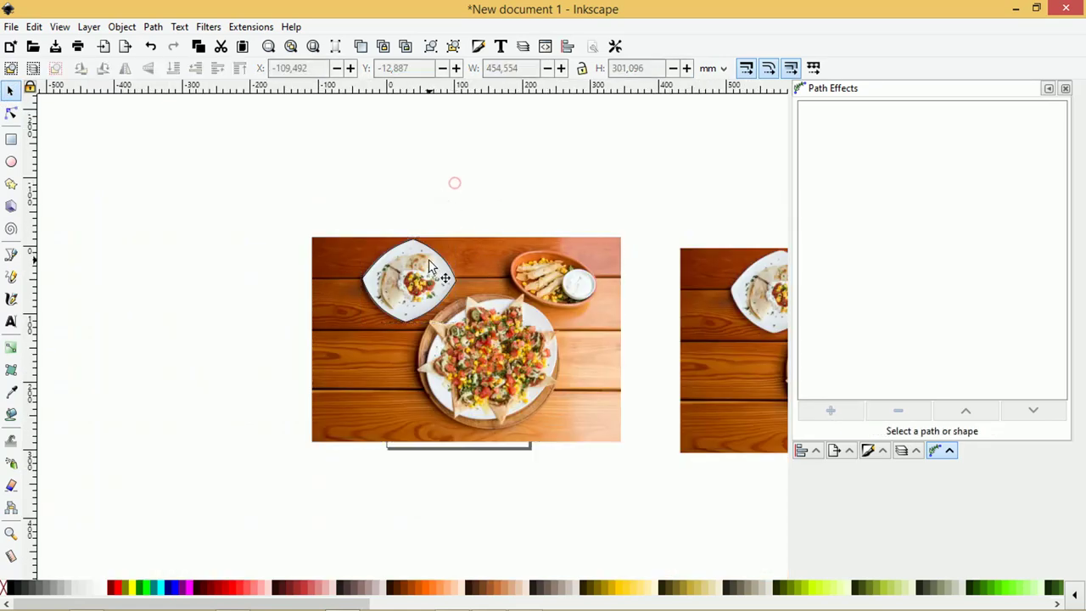
drag(258, 200, 653, 477)
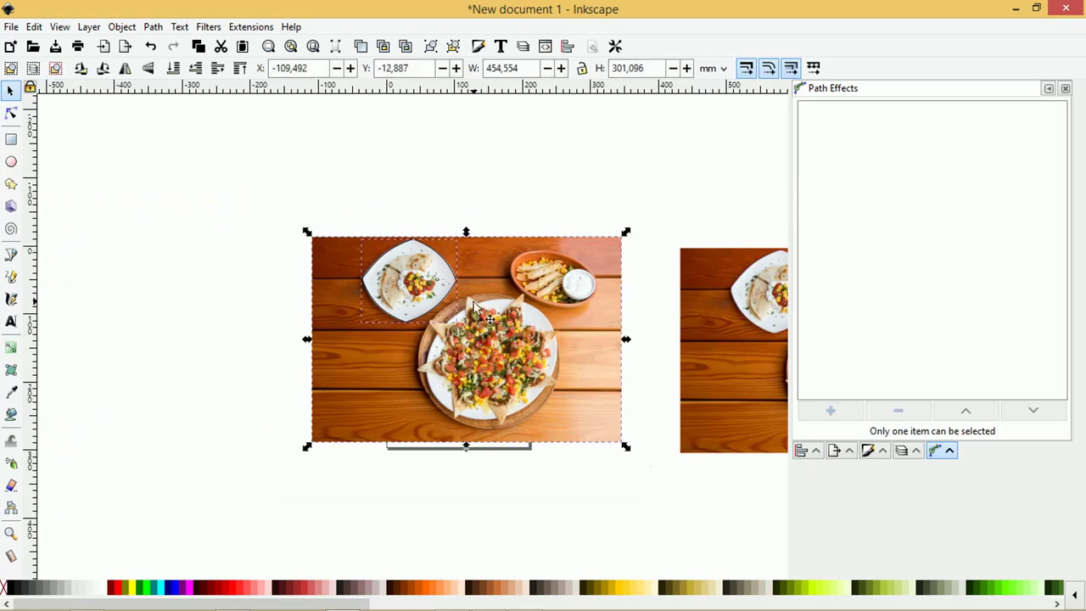
scroll(427, 276, up, 1)
right_click(427, 276)
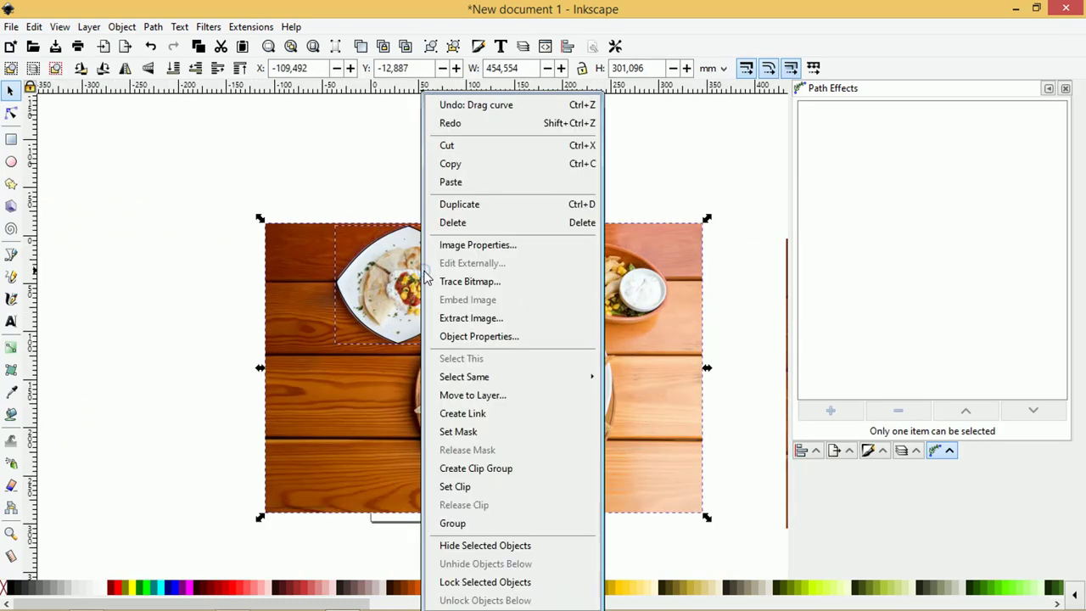
click(478, 489)
Shift the clipped quesadilla plate slightly to the left.
scroll(415, 252, up, 4)
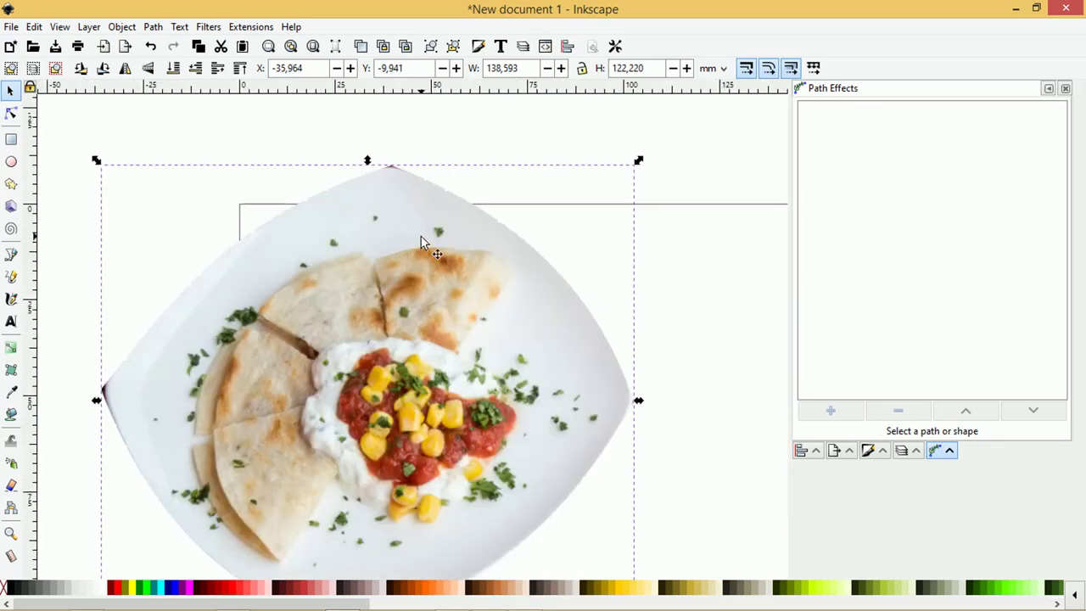
scroll(421, 242, down, 2)
scroll(291, 291, up, 1)
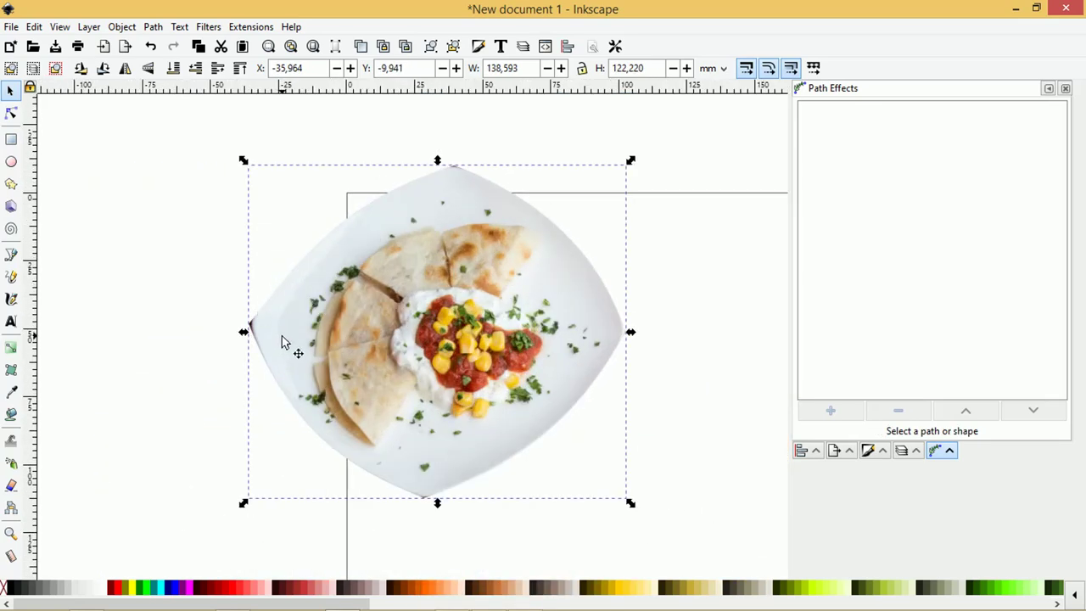
scroll(283, 342, up, 2)
scroll(263, 321, down, 2)
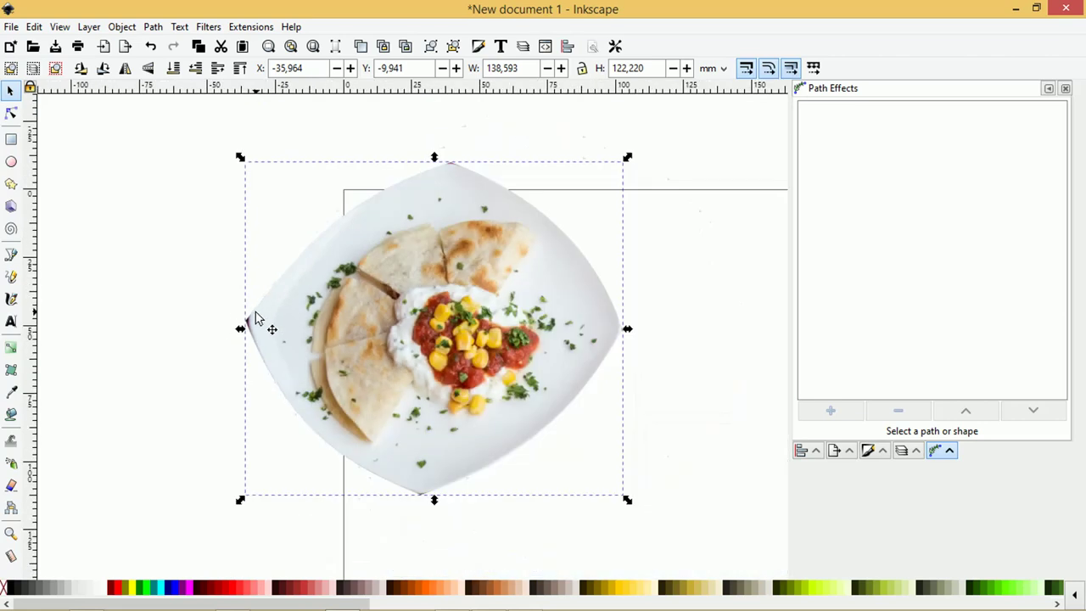
drag(429, 301, 390, 303)
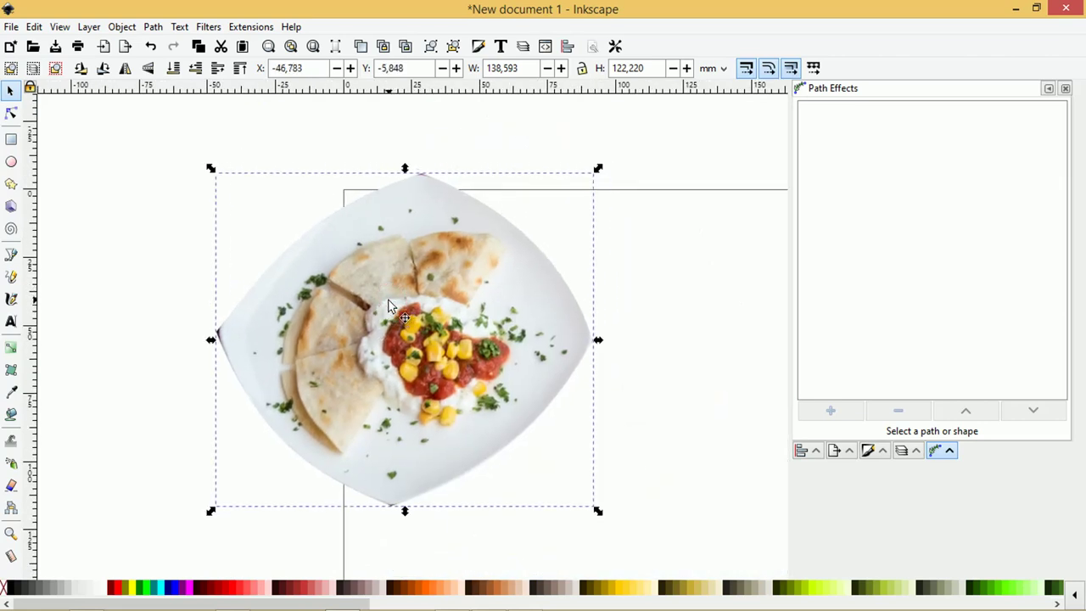
scroll(399, 229, up, 2)
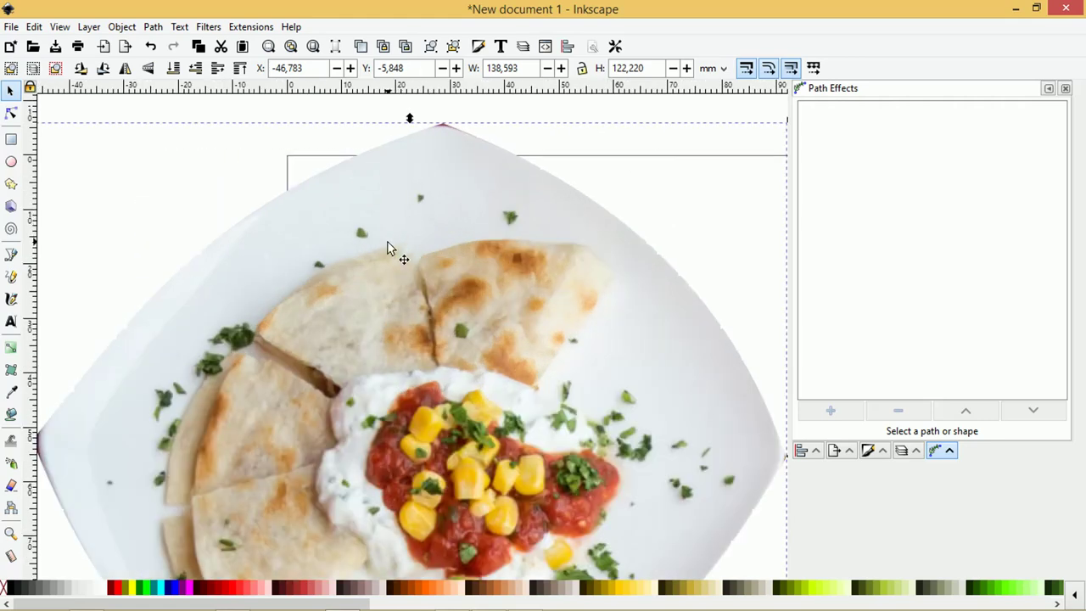
scroll(390, 250, down, 2)
Release the clip to restore the full food photo.
right_click(286, 292)
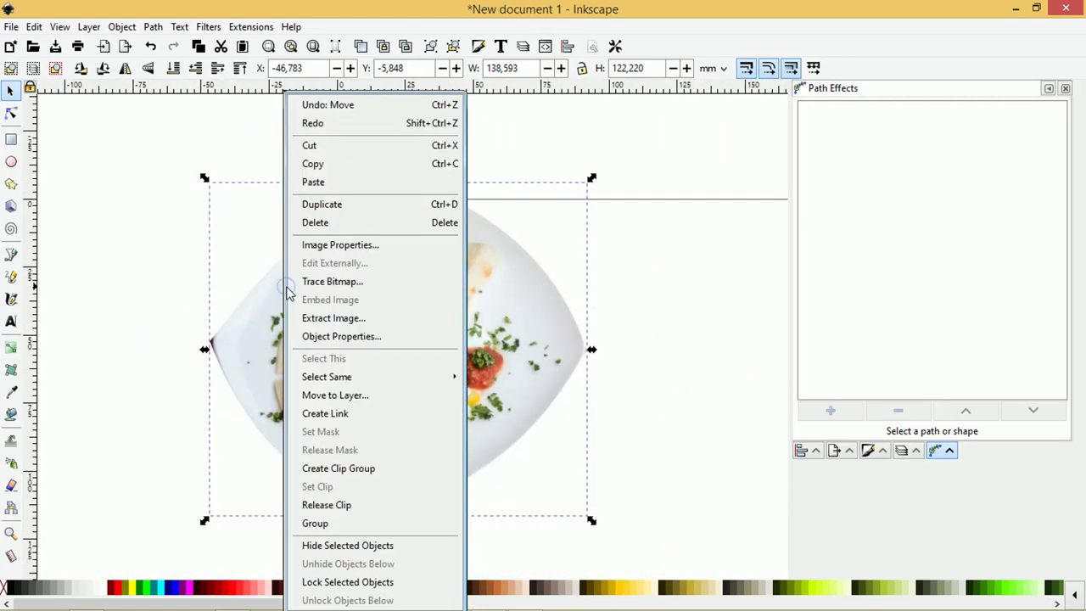
click(517, 340)
right_click(360, 304)
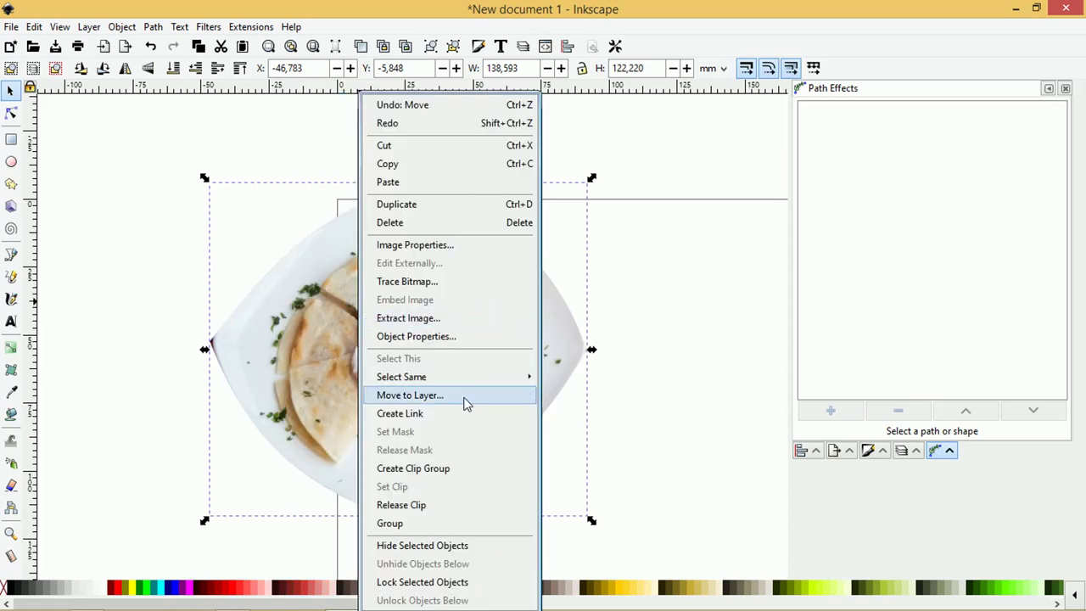
click(442, 504)
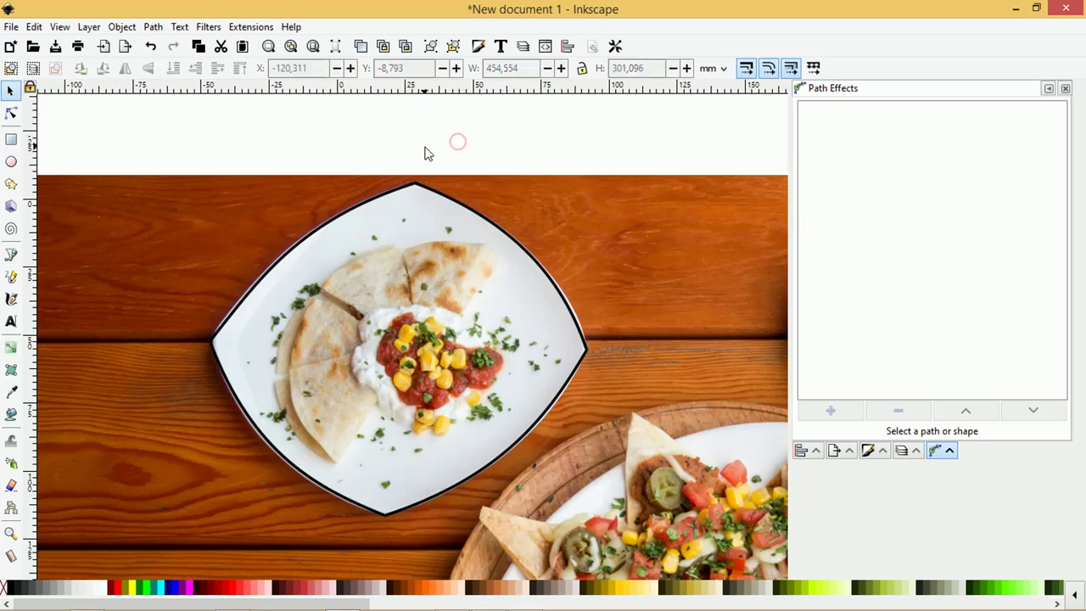
ctrl+scroll(428, 153, up, 1)
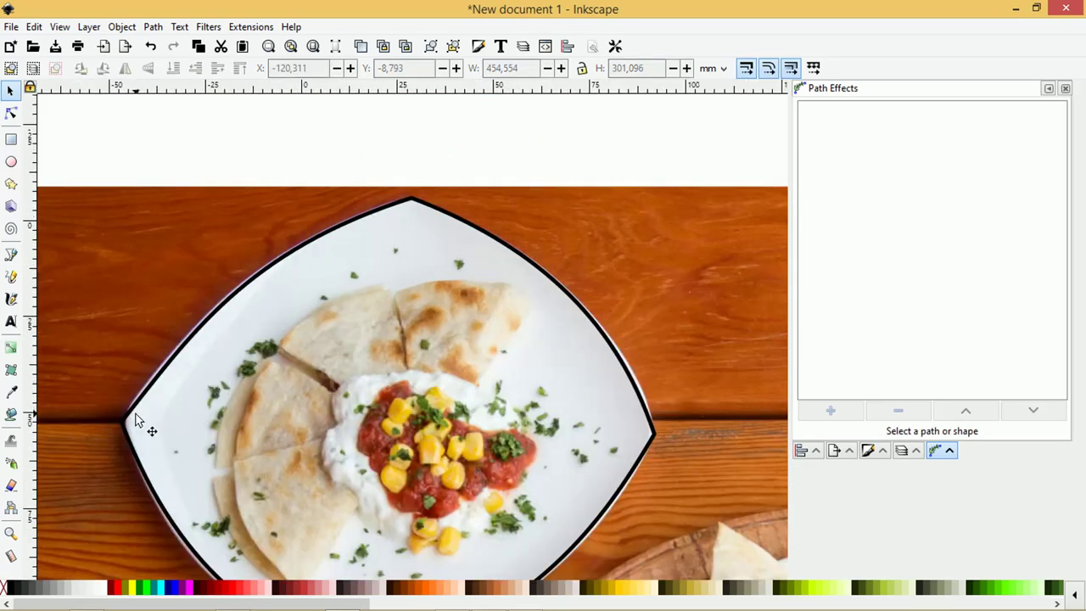
Refine the outline's nodes and curves, adding an upper-left node, to hug the quesadilla plate's rim.
click(124, 424)
key(n)
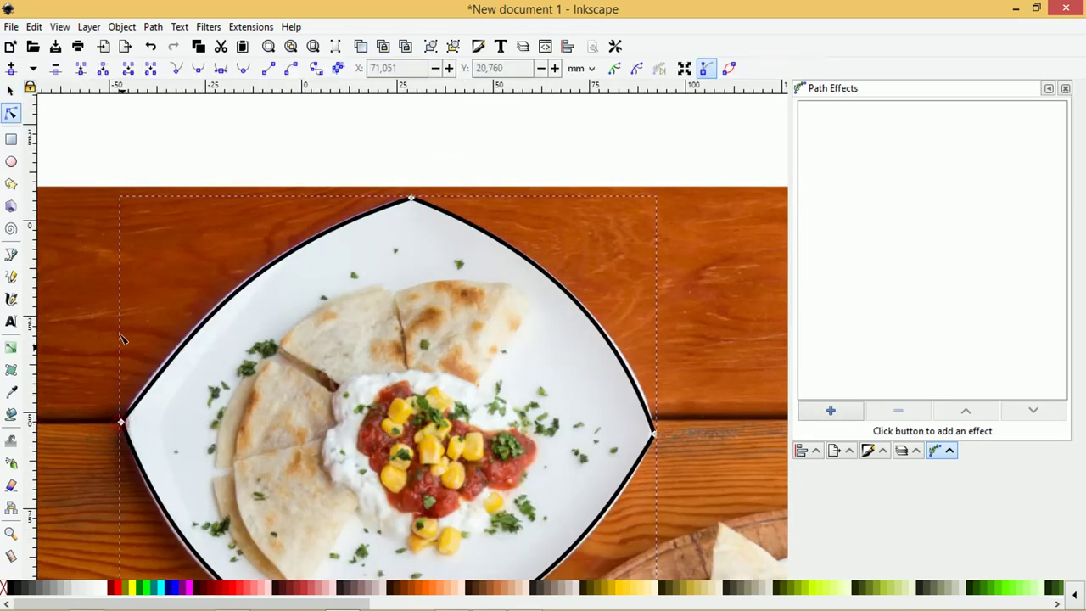
drag(123, 422, 127, 426)
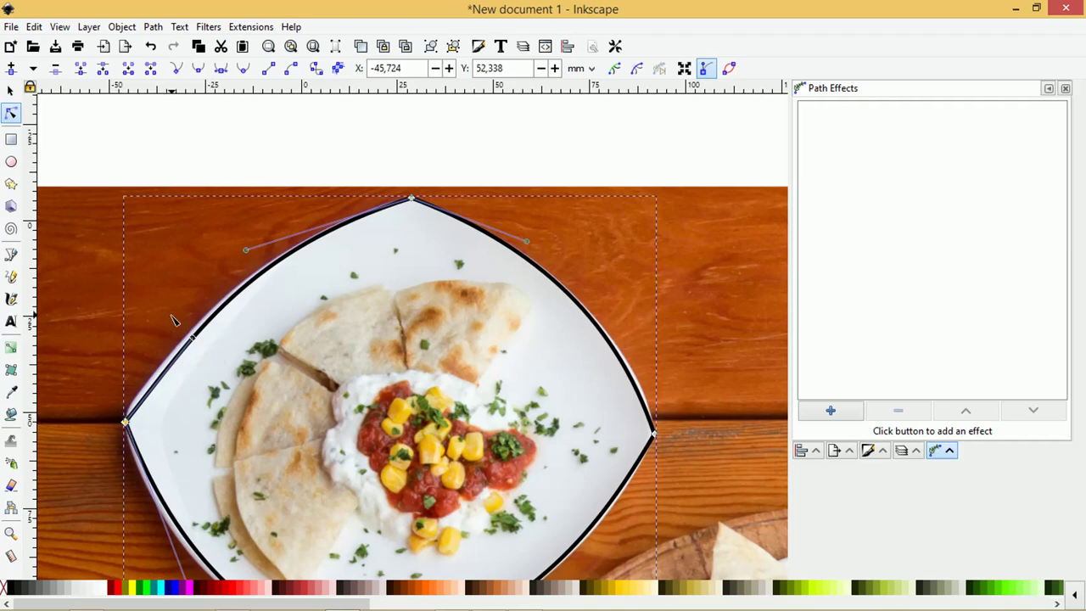
scroll(172, 320, down, 2)
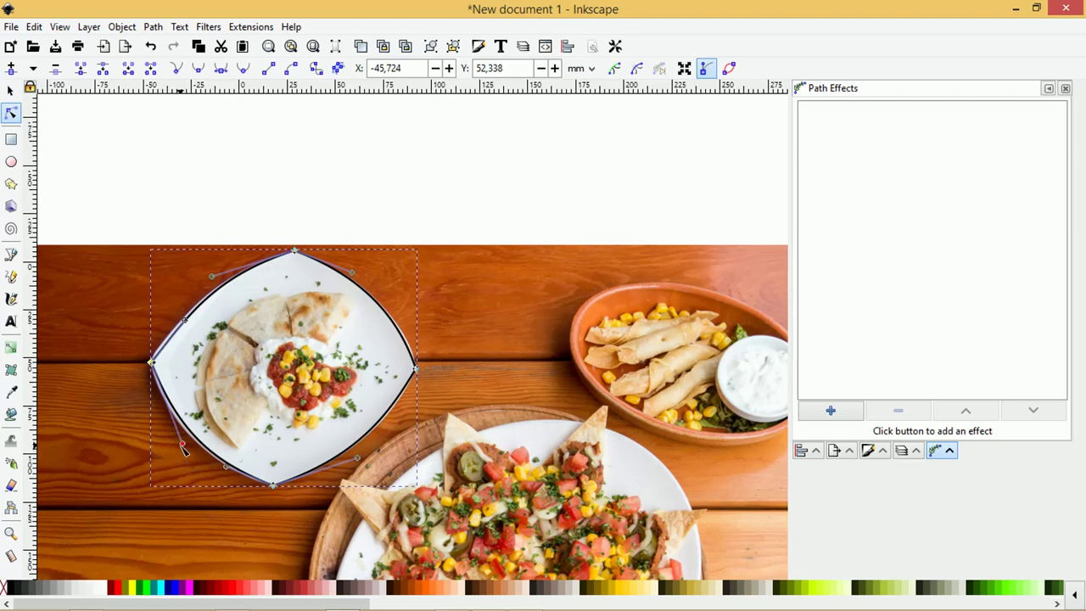
drag(184, 451, 179, 437)
drag(213, 281, 217, 281)
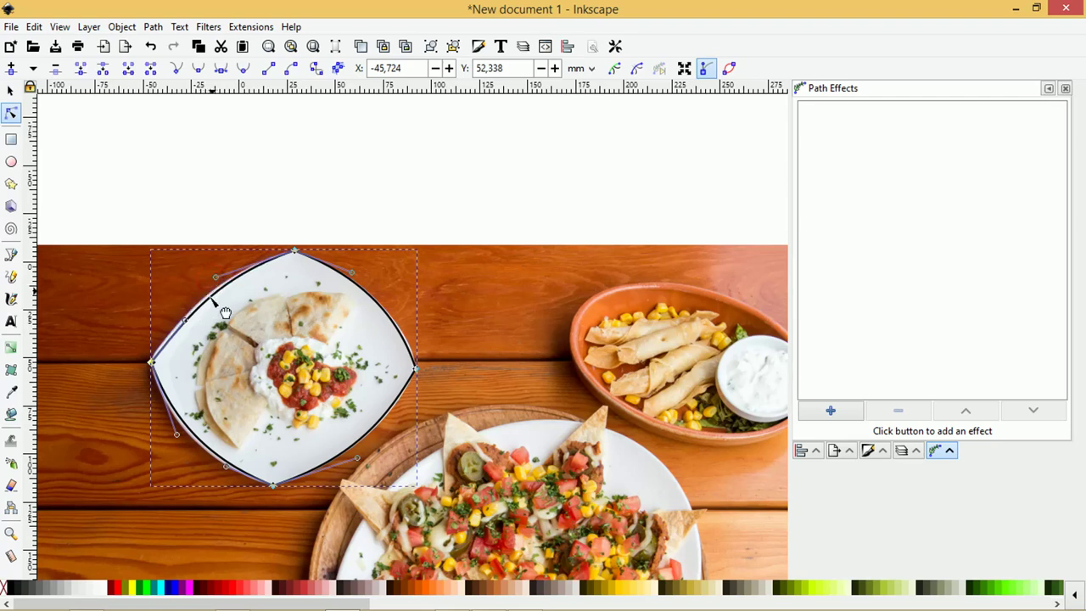
double_click(185, 318)
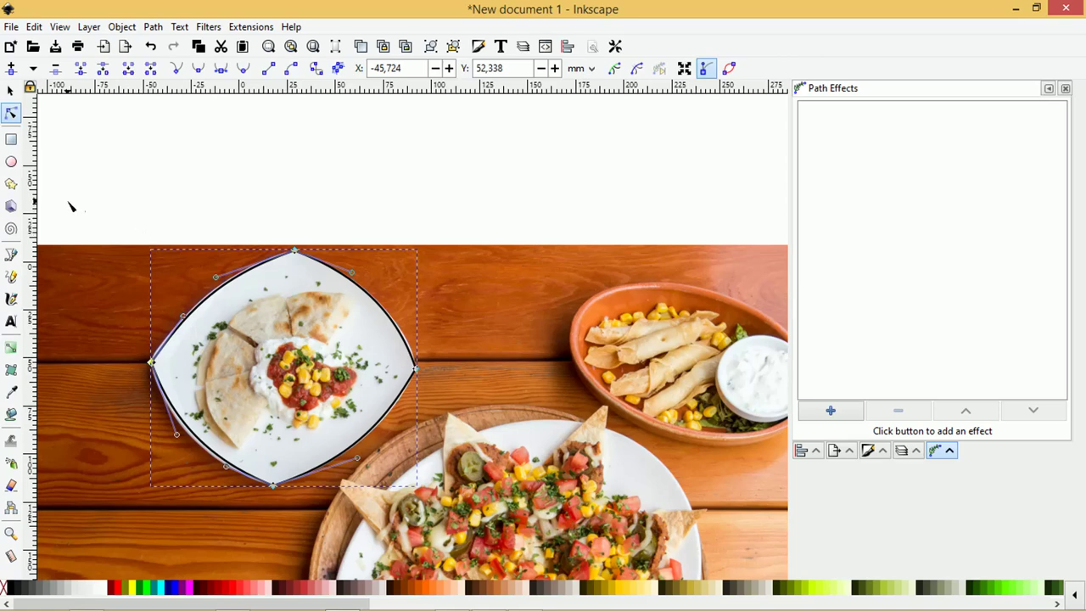
scroll(363, 297, up, 2)
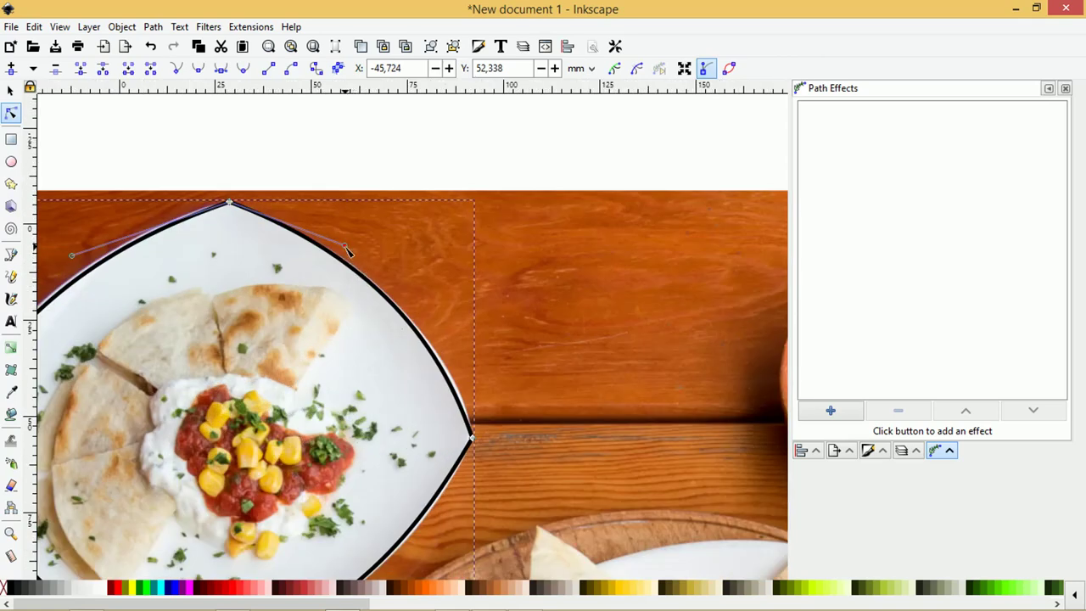
drag(340, 250, 322, 244)
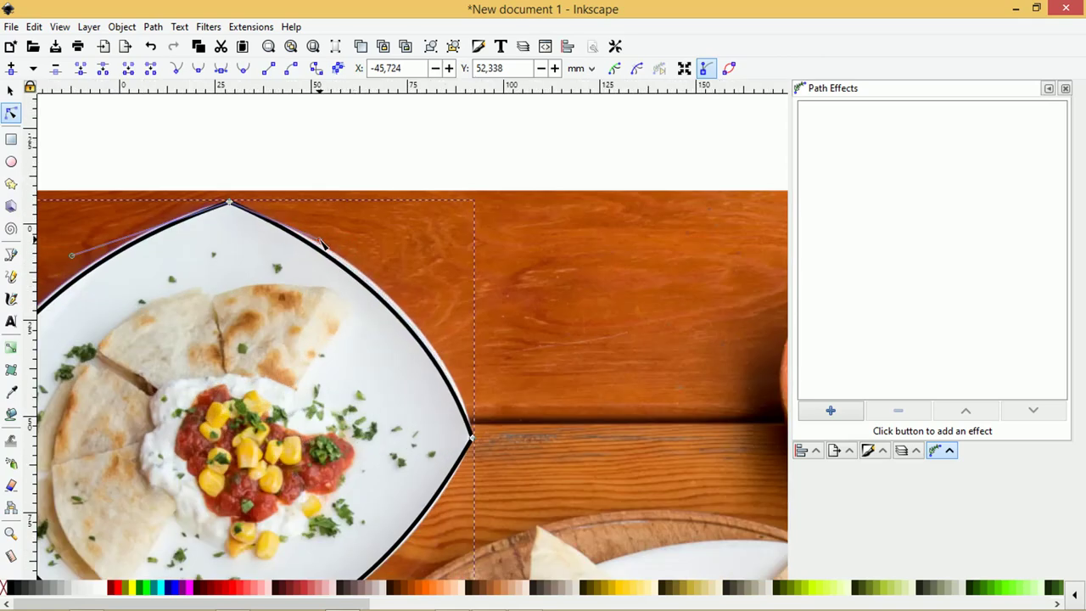
scroll(322, 243, down, 1)
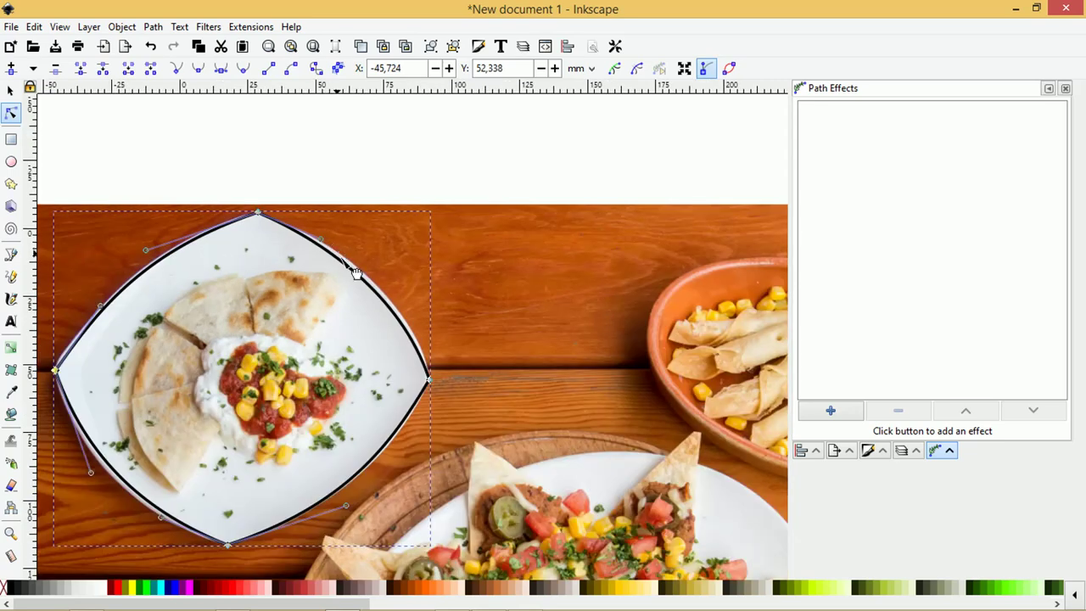
drag(323, 241, 336, 248)
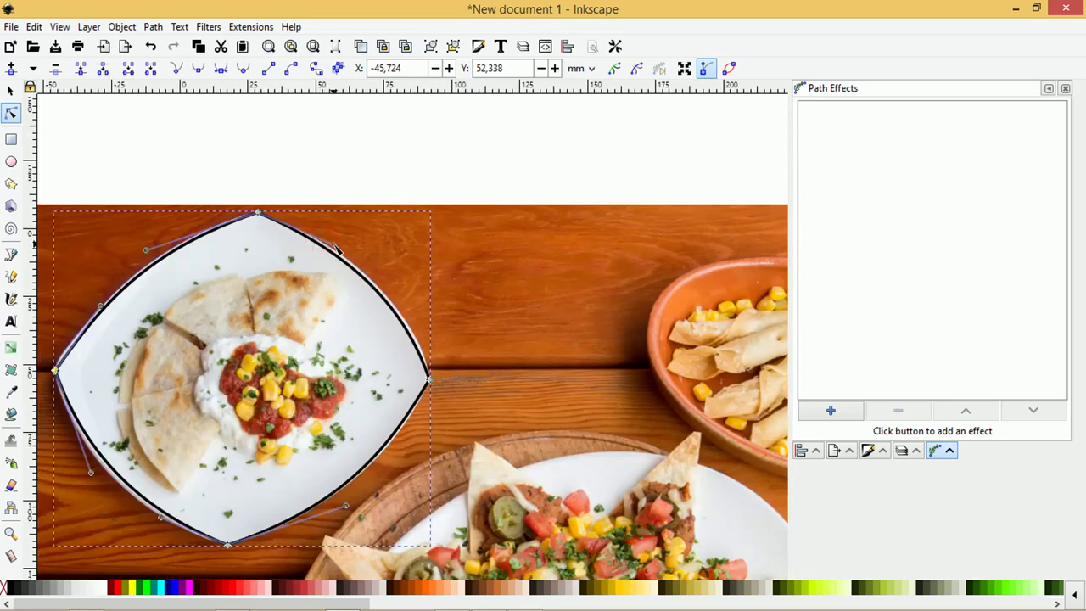
scroll(359, 280, down, 1)
Re-clip the food photo to the refined quesadilla outline.
click(10, 91)
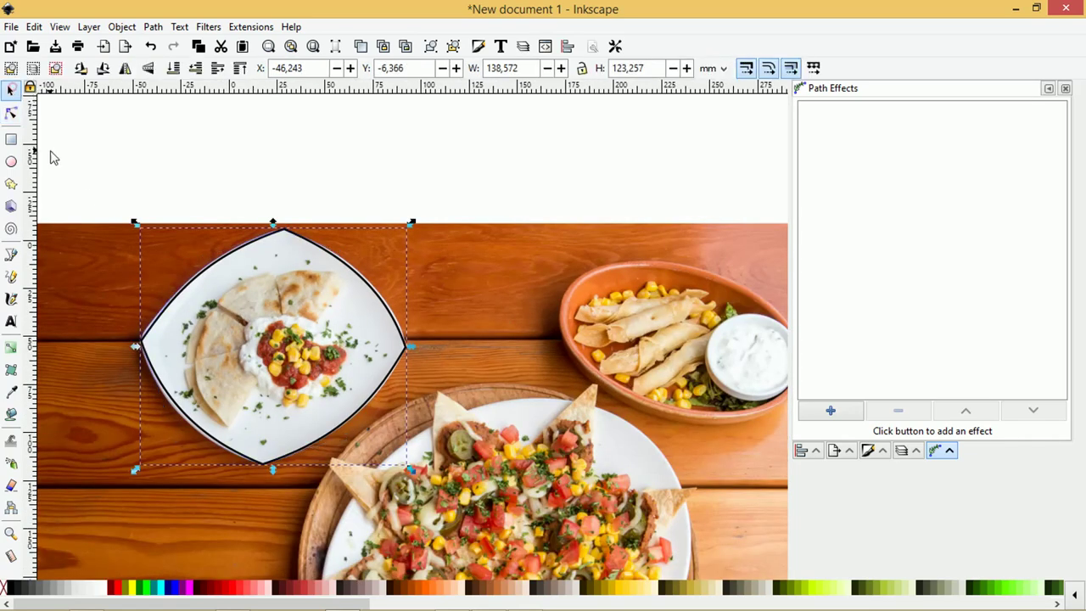
click(488, 292)
right_click(489, 289)
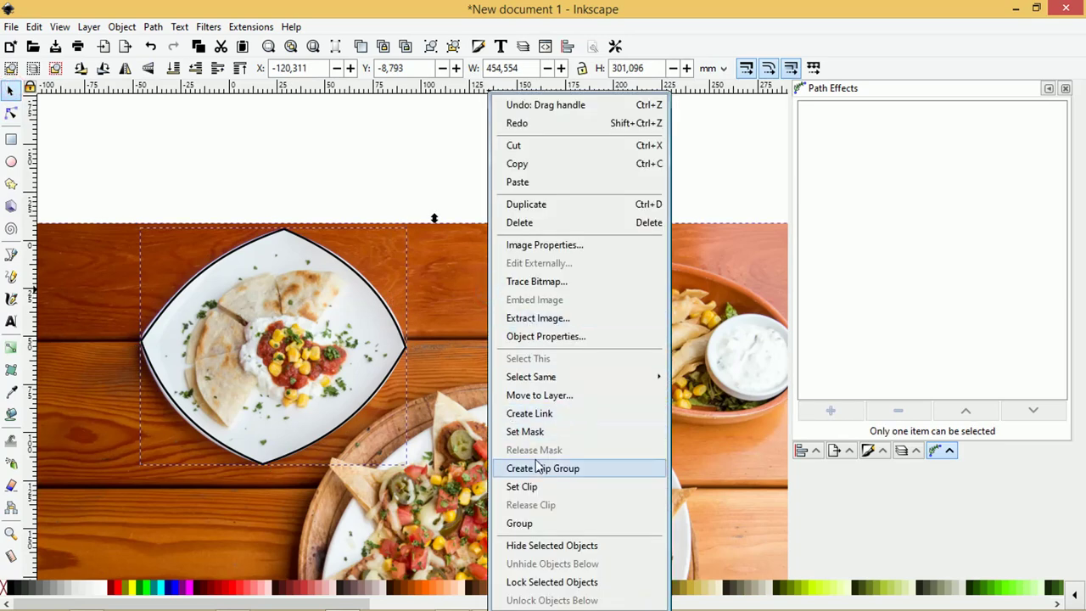
click(534, 486)
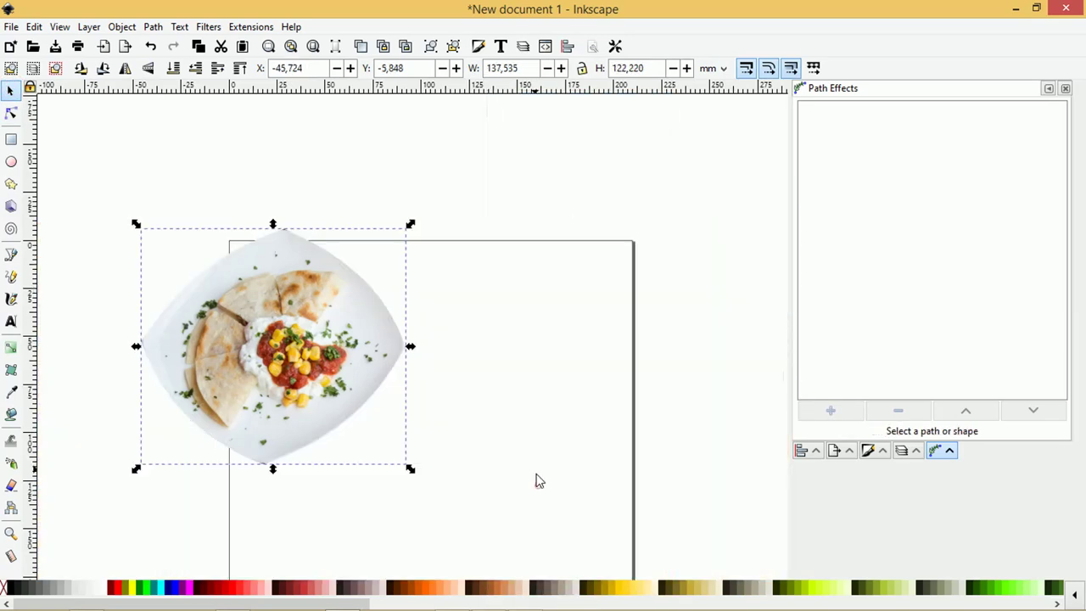
click(374, 201)
Move the clipped quesadilla plate left of the page and bring the full food photo onto the page.
scroll(280, 263, up, 3)
scroll(276, 254, down, 3)
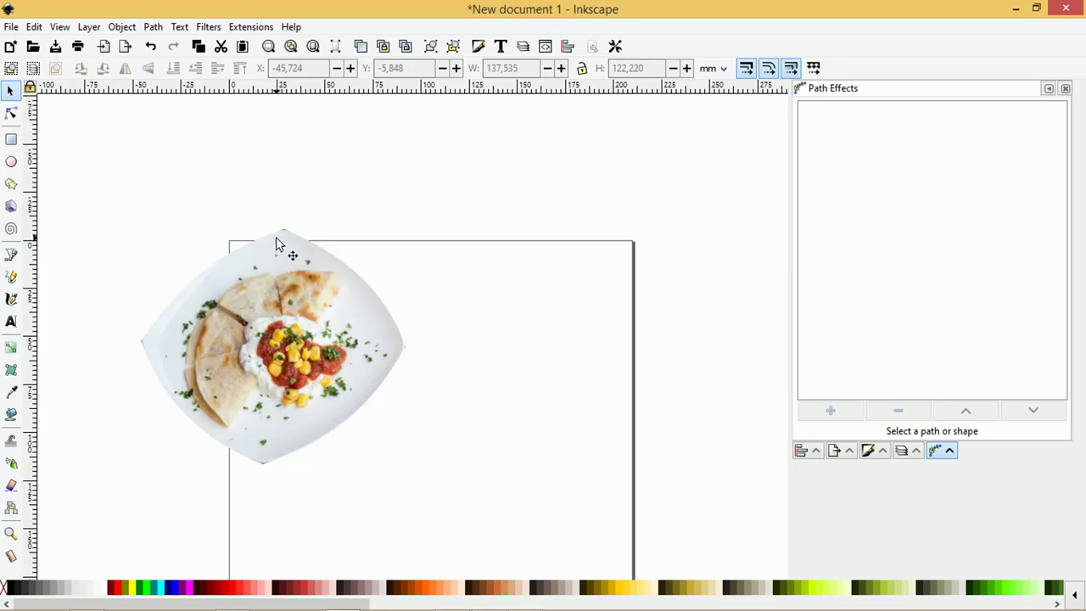
scroll(289, 269, down, 2)
scroll(433, 280, down, 2)
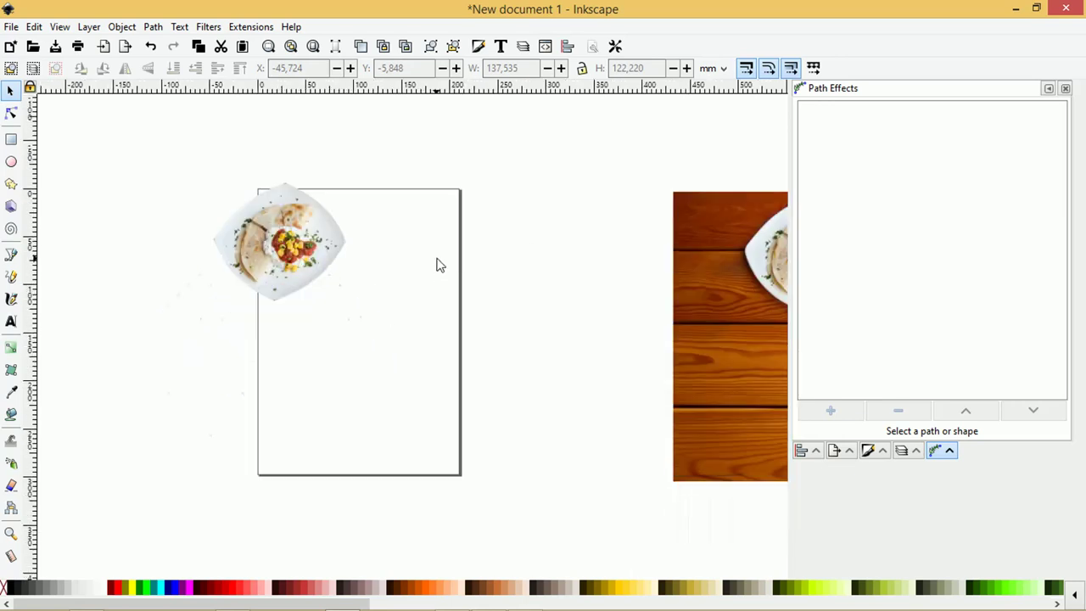
scroll(440, 265, down, 2)
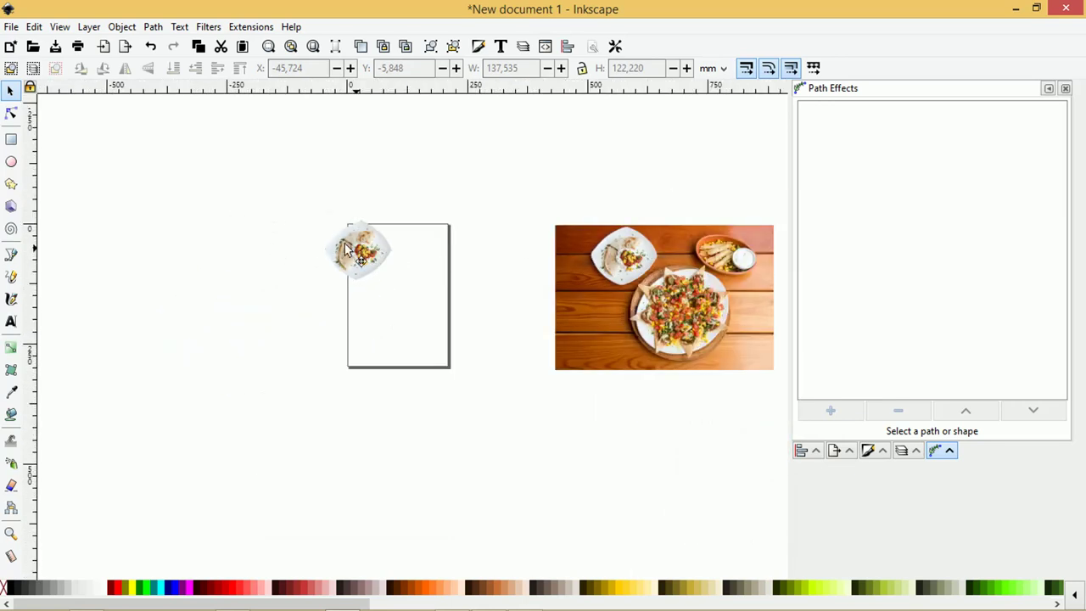
drag(361, 250, 274, 226)
drag(686, 329, 478, 310)
Zoom in on the nacho plate and draw a circle over it.
key(z)
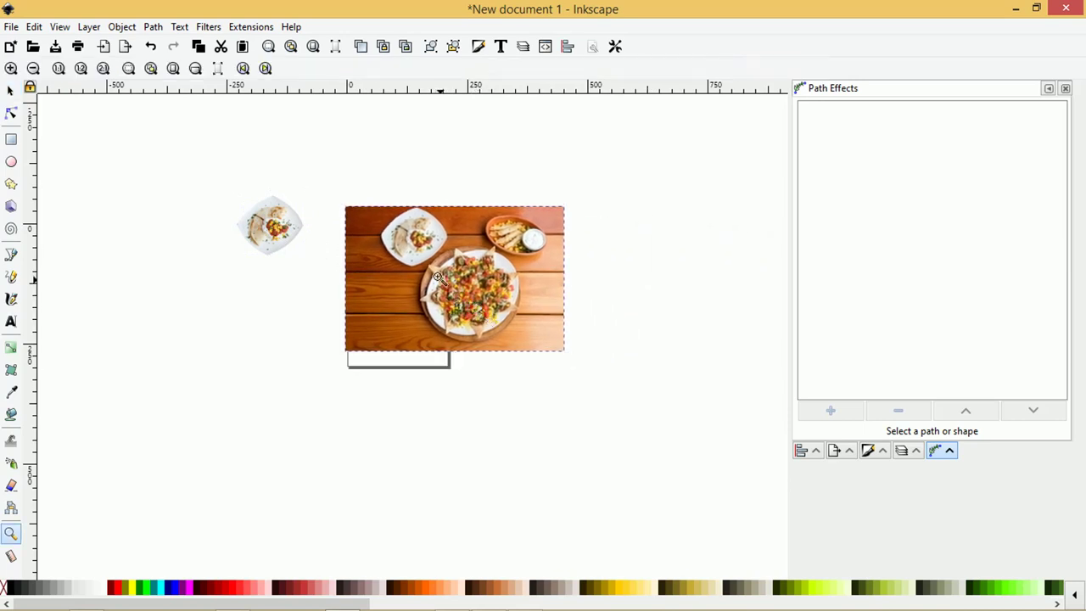
drag(340, 189, 622, 386)
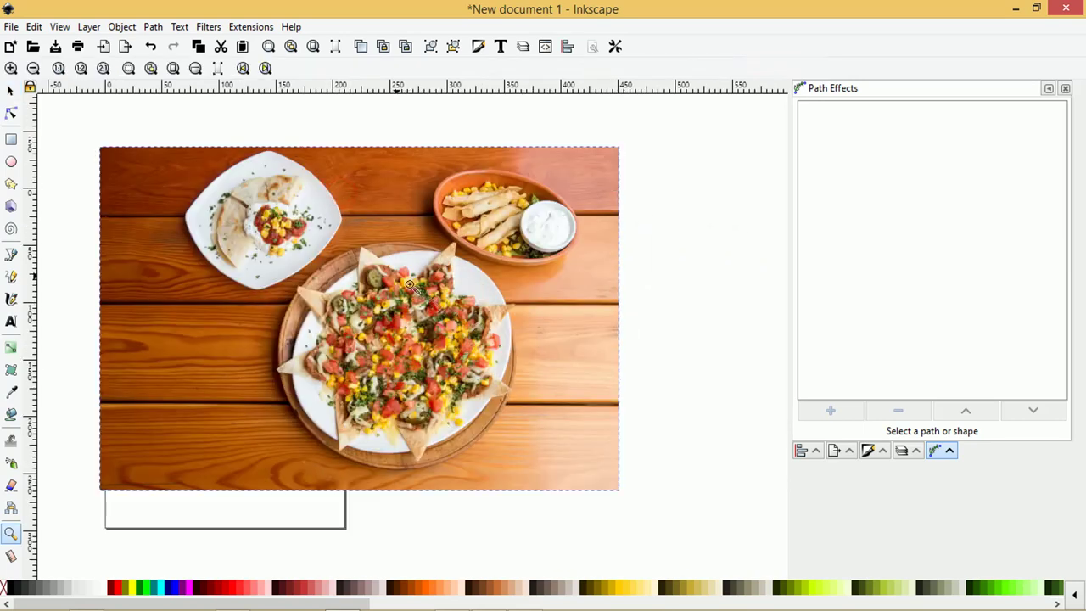
click(360, 288)
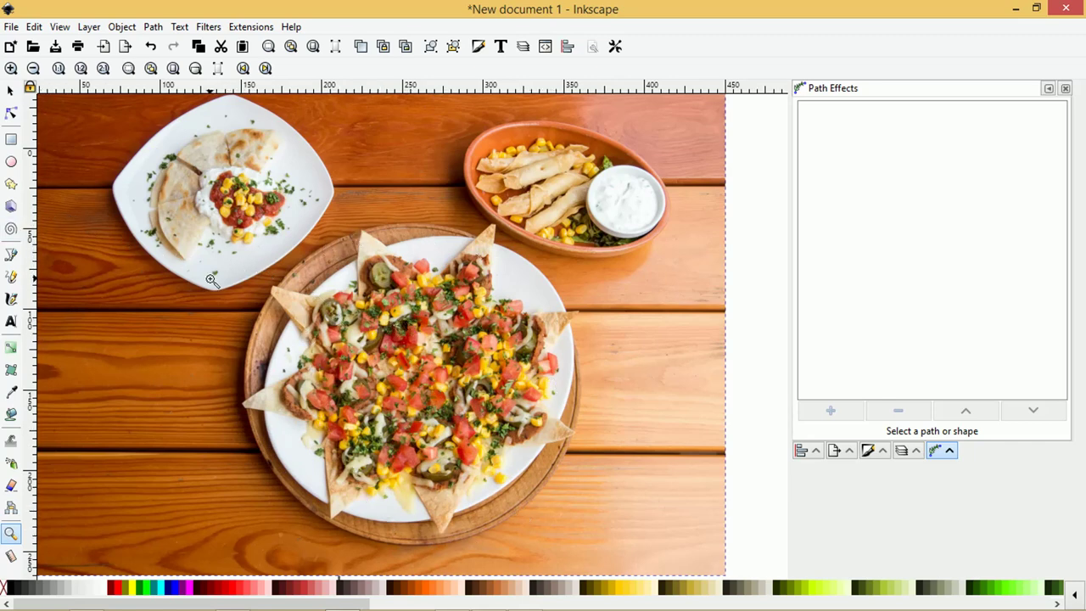
click(11, 164)
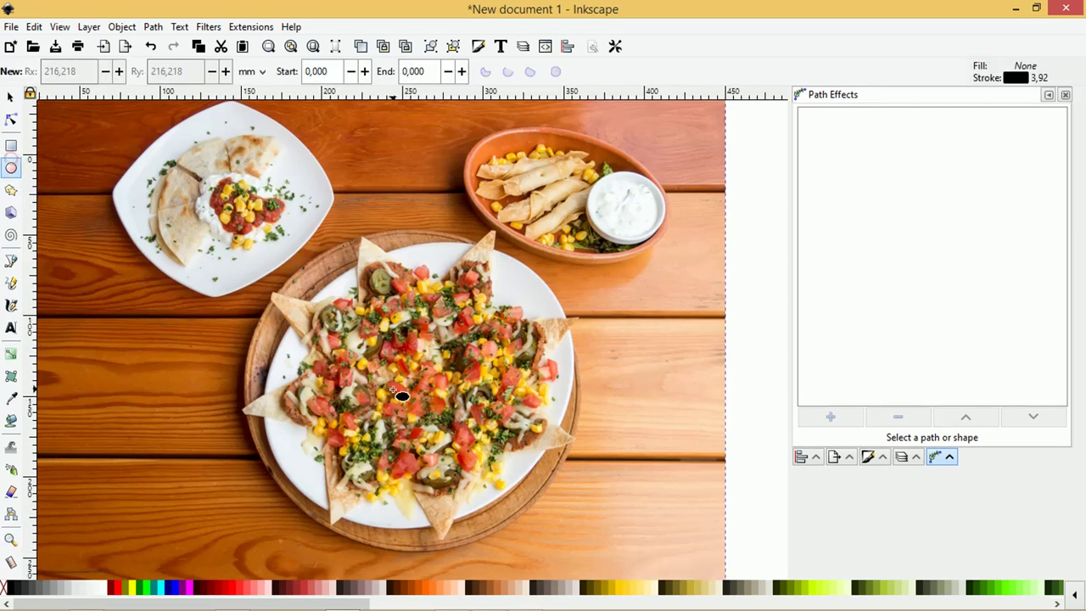
drag(358, 330, 569, 526)
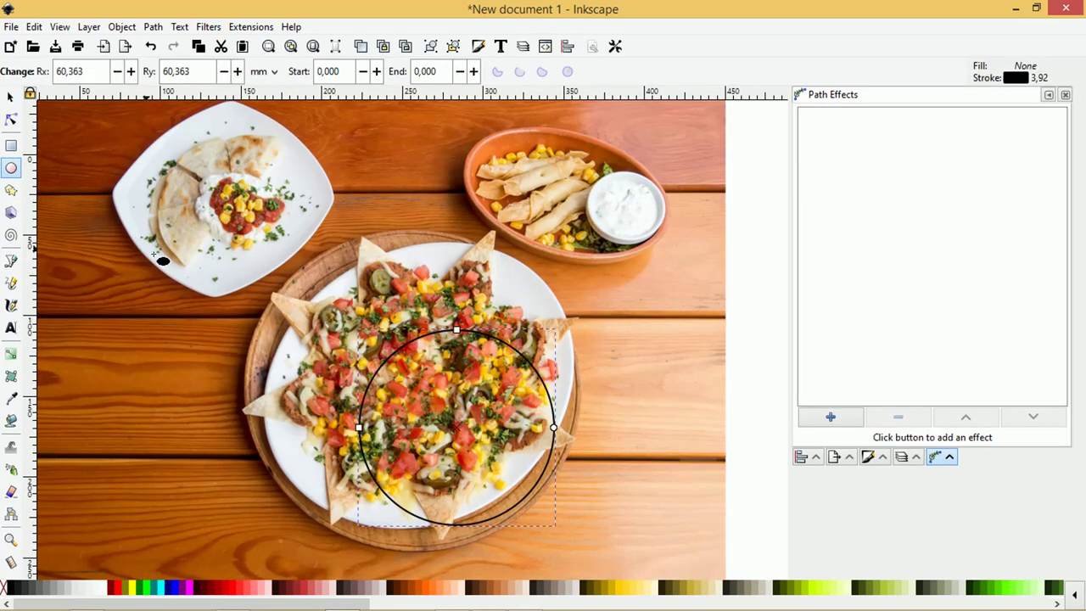
Scale the circle to about 204.283 × 198.863 mm so it rings the nacho platter's rim.
click(11, 96)
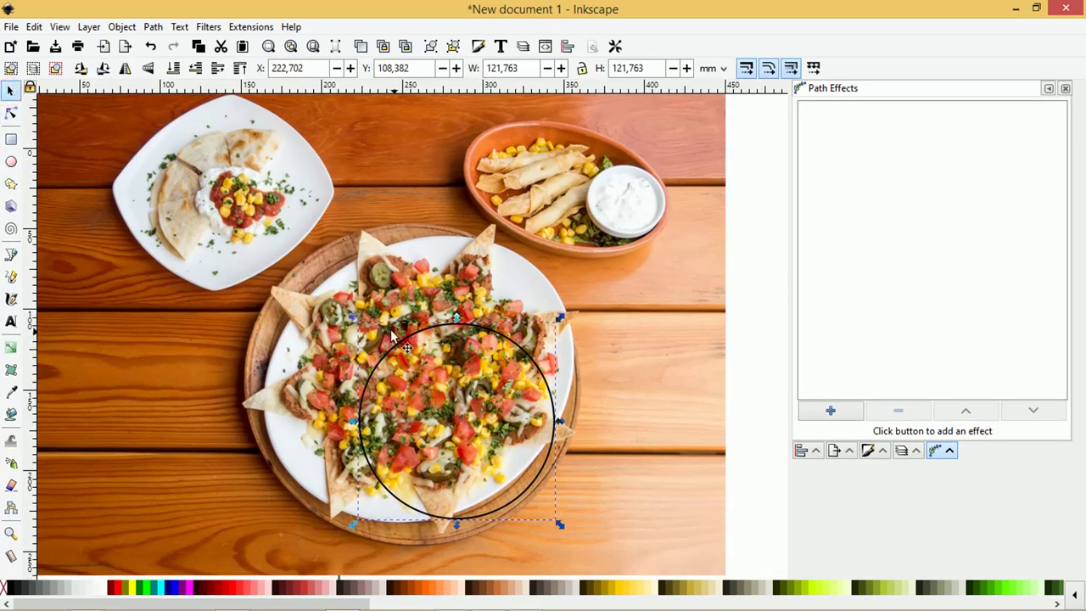
drag(355, 317, 254, 218)
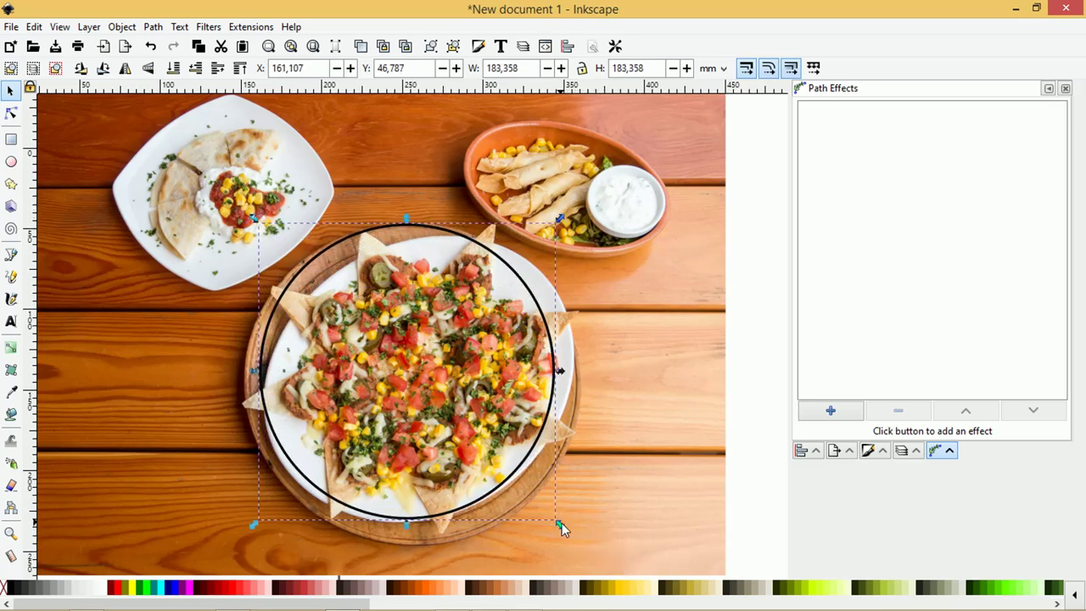
drag(561, 523, 579, 548)
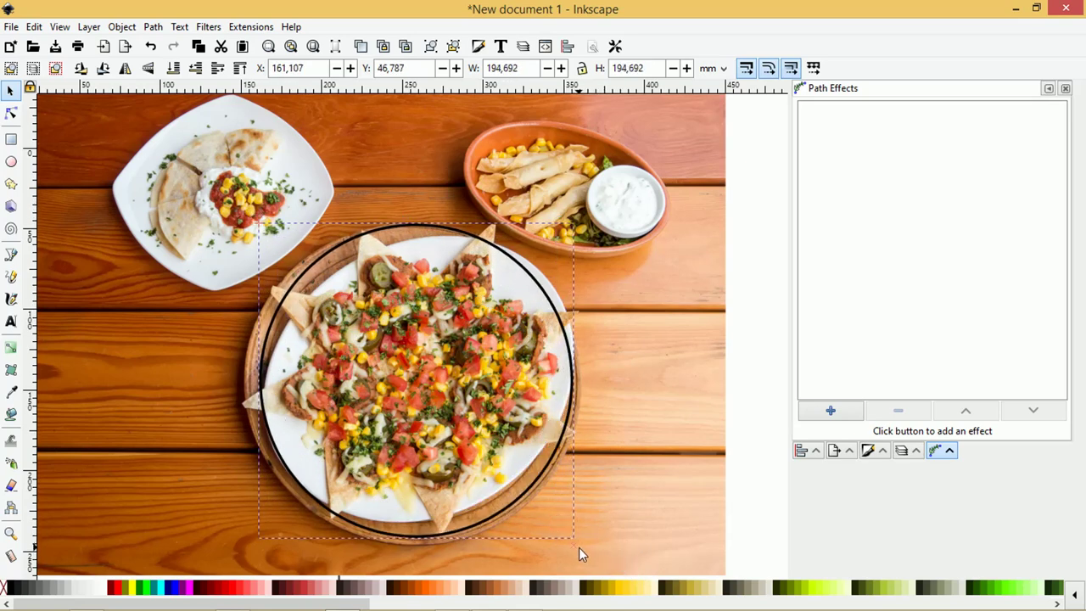
drag(579, 548, 580, 552)
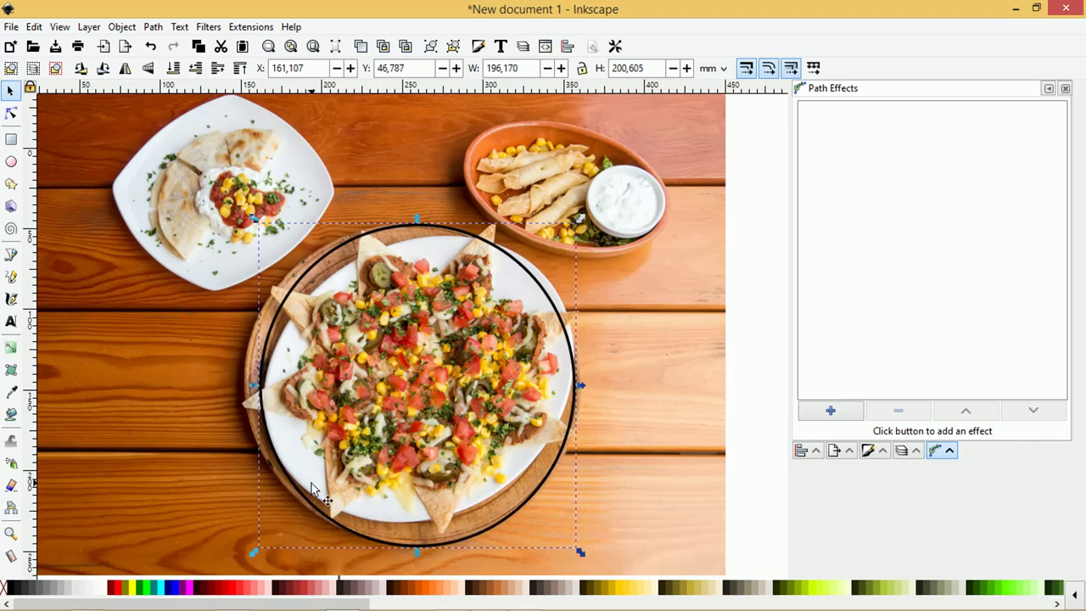
drag(255, 388, 239, 381)
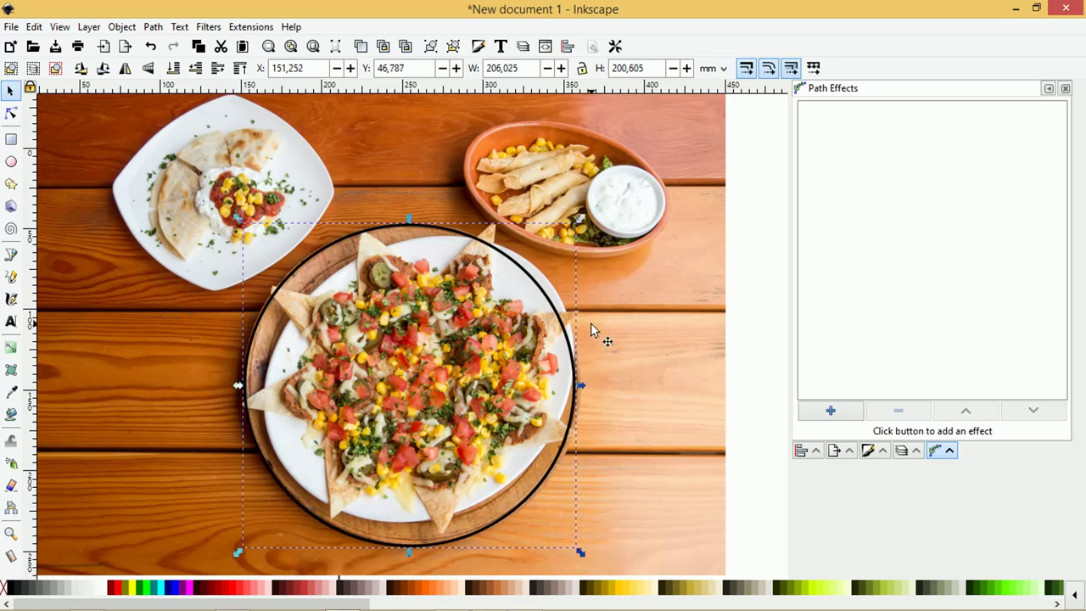
drag(579, 221, 578, 223)
scroll(487, 560, up, 1)
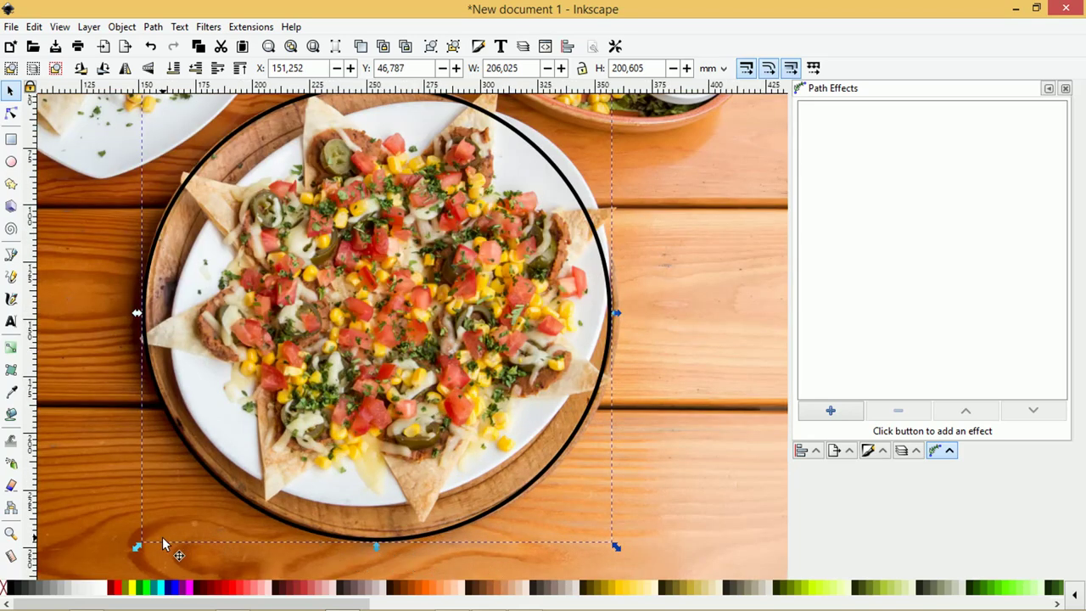
drag(138, 551, 140, 542)
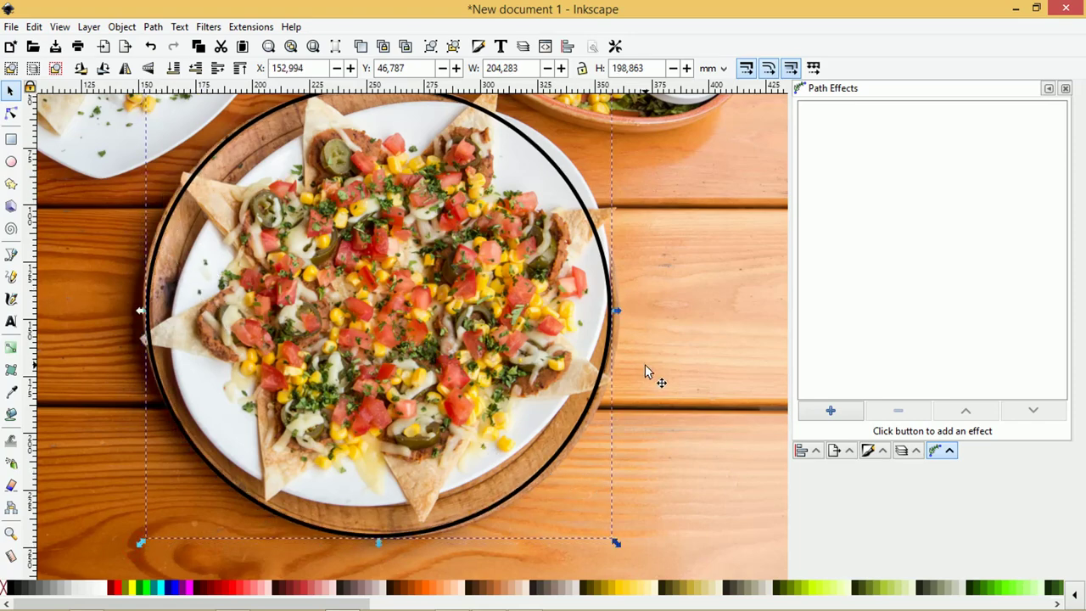
scroll(642, 330, up, 3)
scroll(641, 314, down, 2)
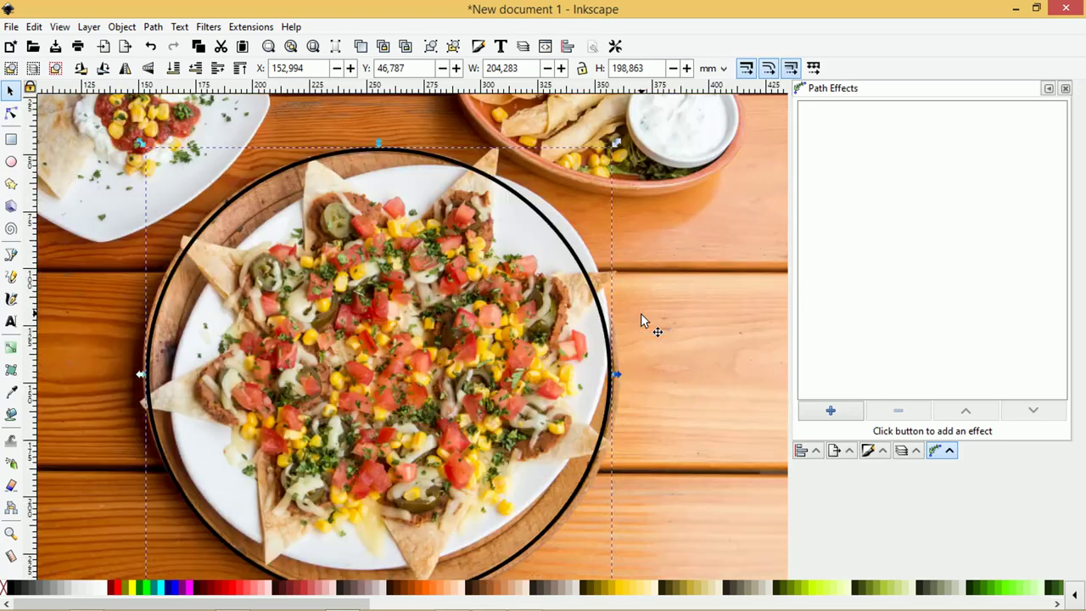
Convert the 204.283 × 198.863 mm nacho circle to a path, keeping its black outline and no fill.
click(122, 26)
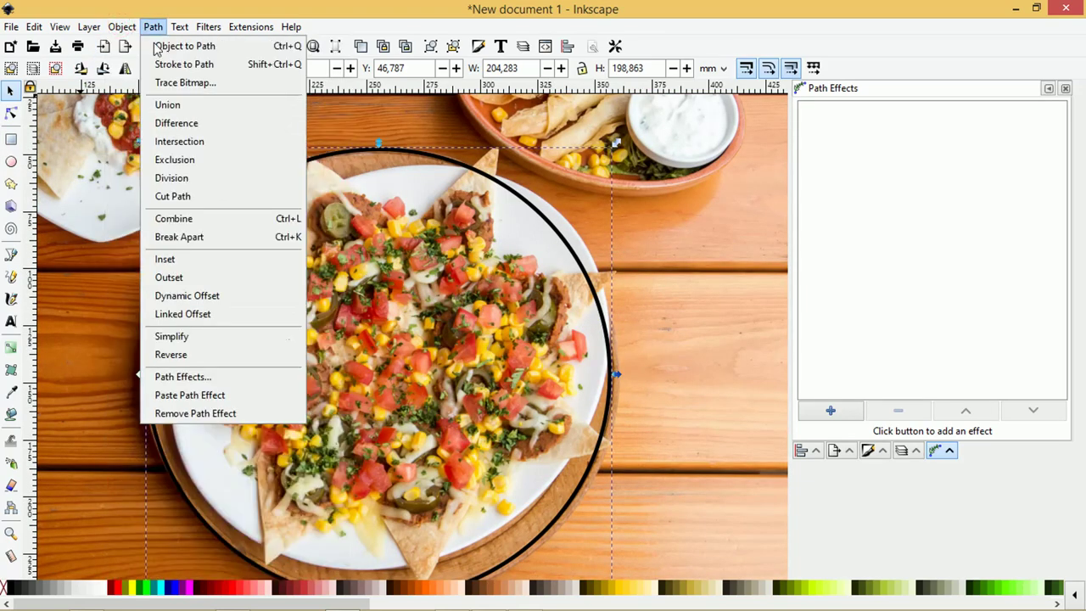
click(155, 46)
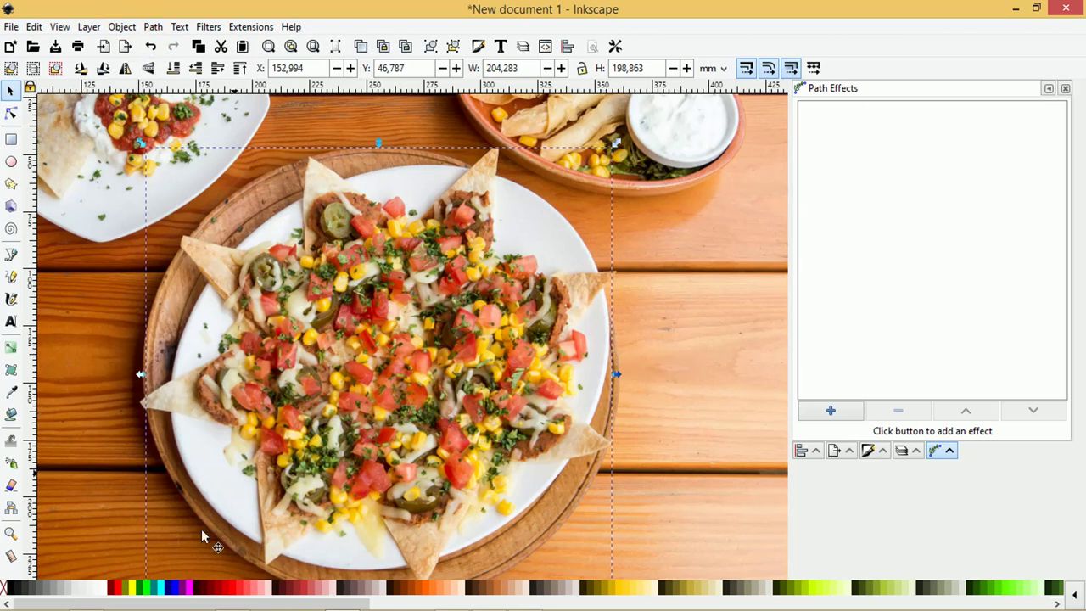
right_click(10, 588)
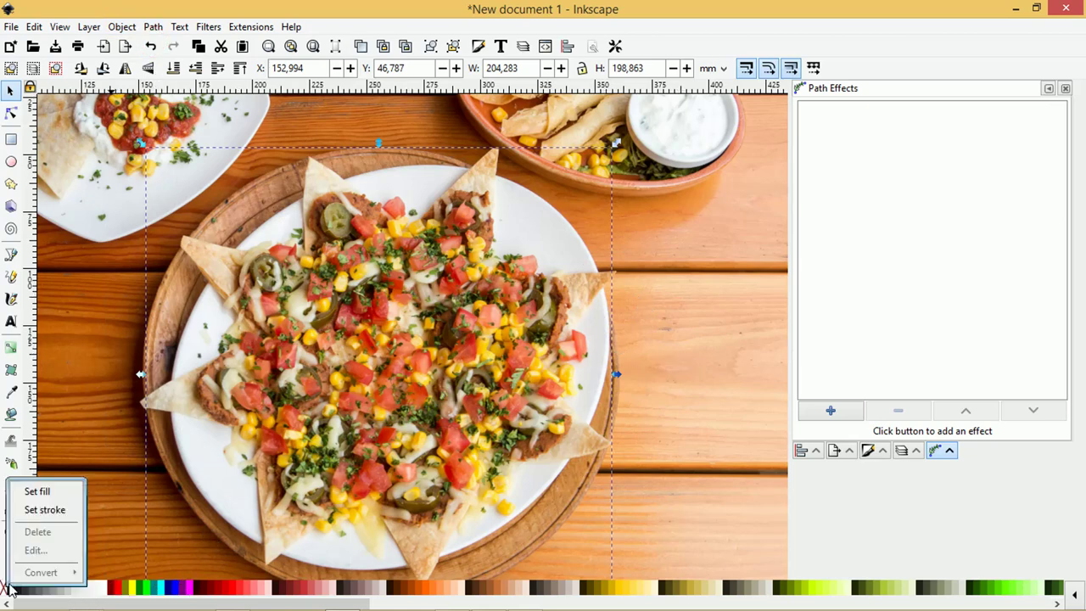
click(41, 511)
key(ctrl+z)
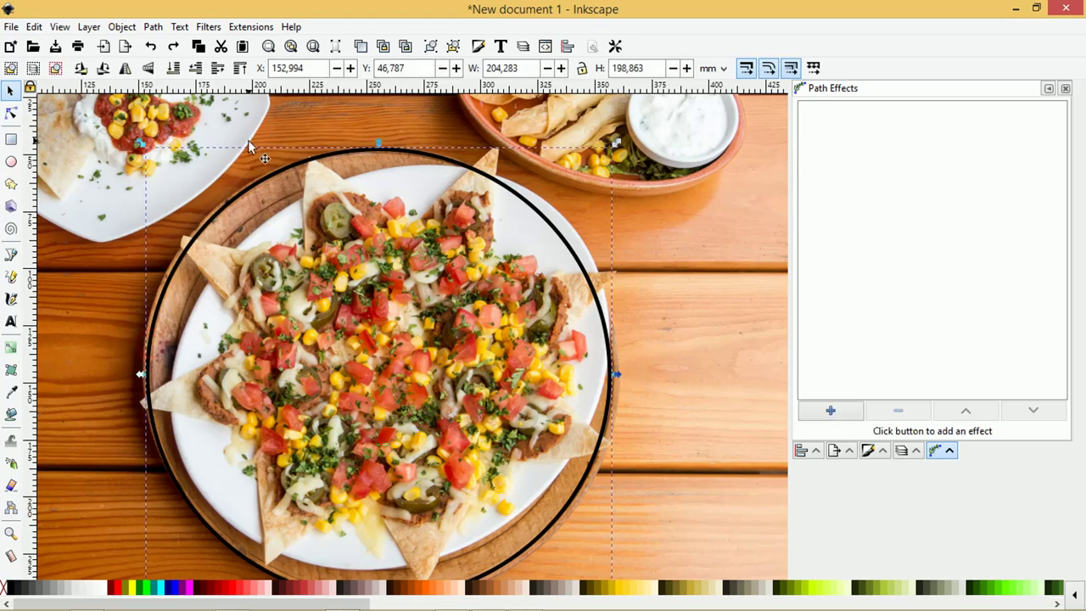
click(153, 26)
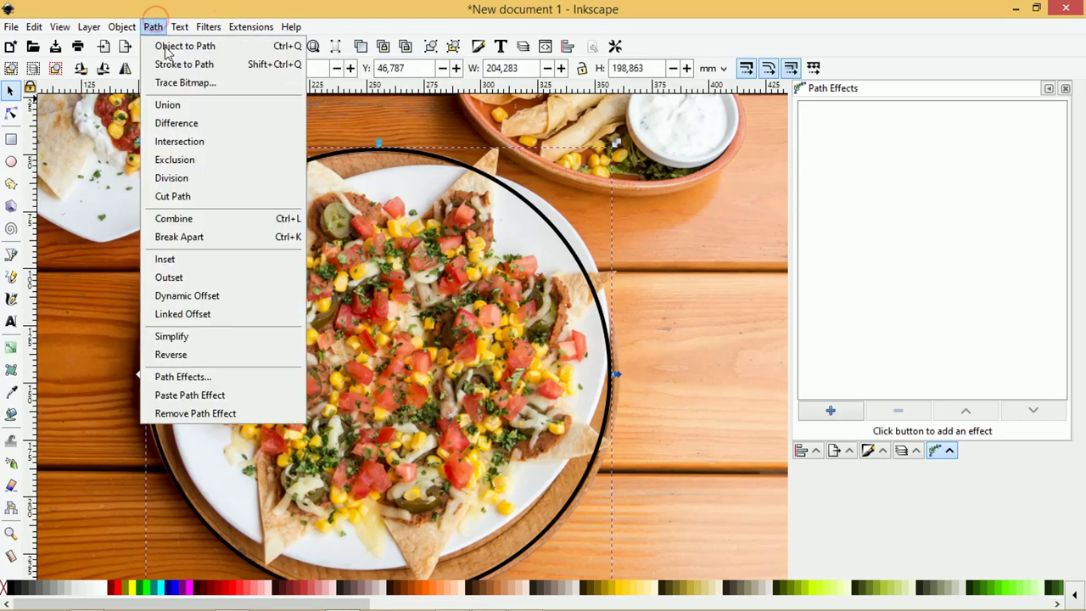
click(153, 27)
click(169, 47)
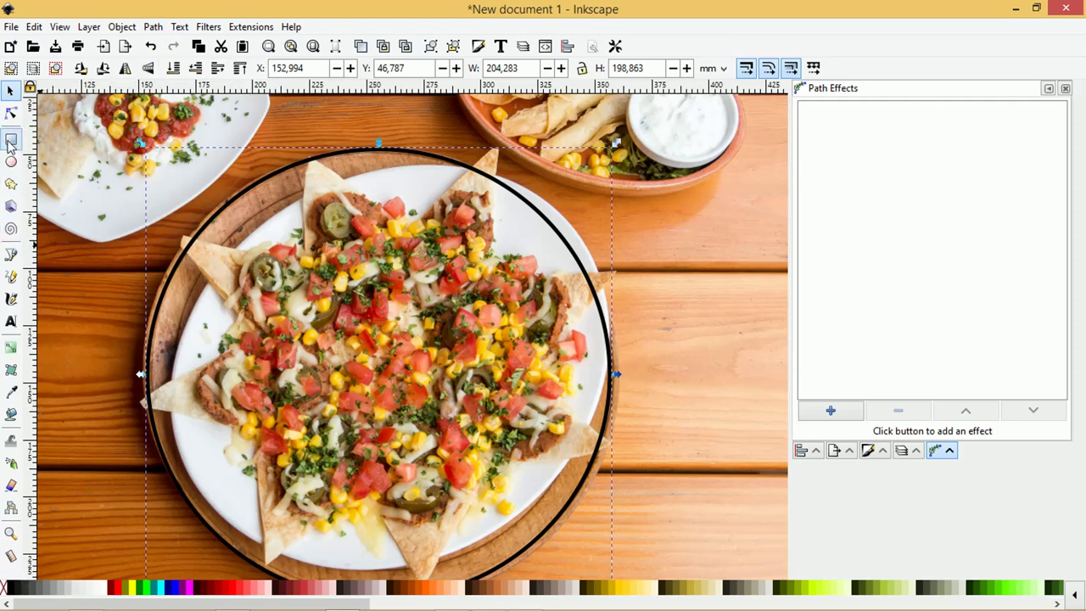
Nudge the circle's right node outward and bulge the outline along the plate's right edge.
click(11, 113)
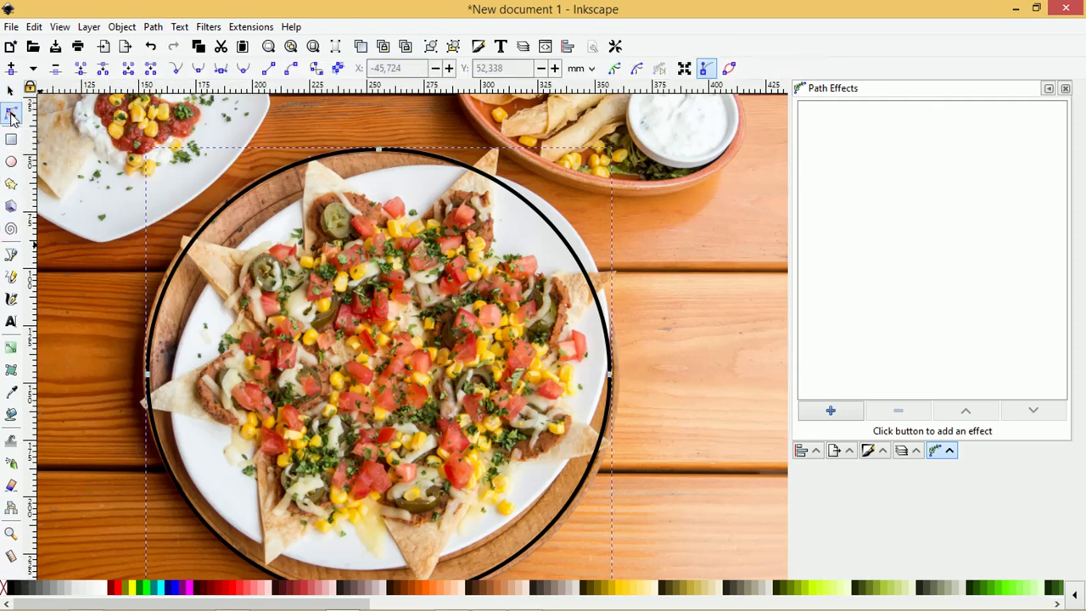
scroll(594, 428, down, 3)
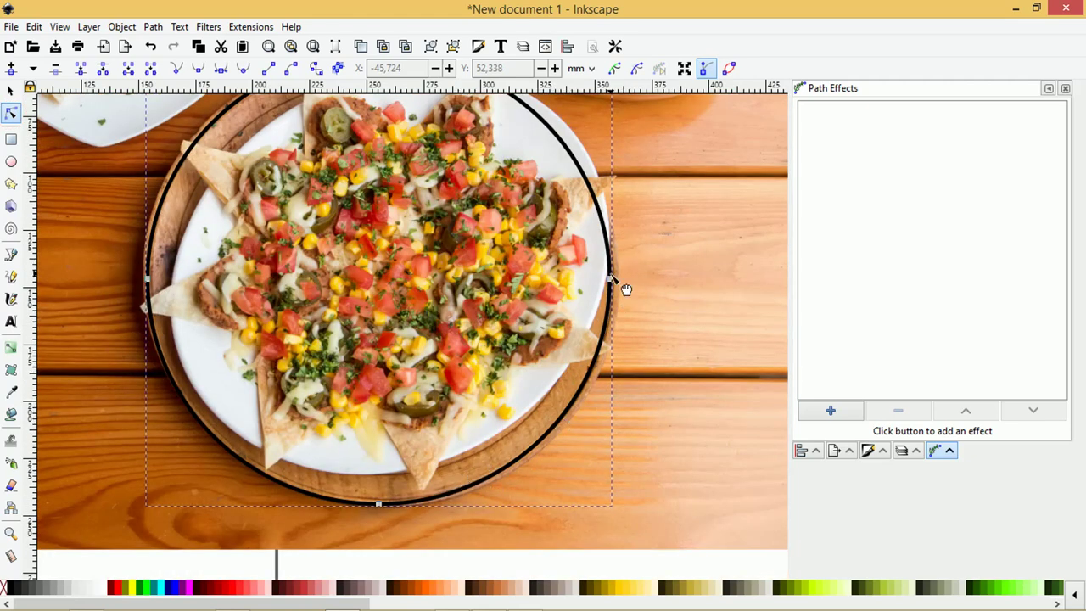
drag(610, 280, 618, 284)
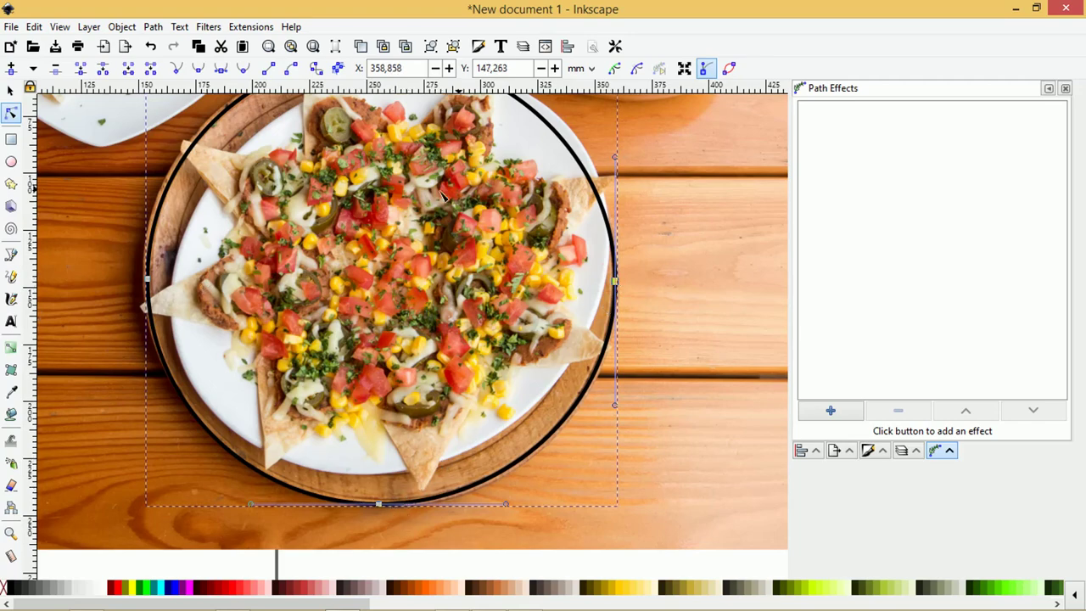
scroll(585, 192, up, 4)
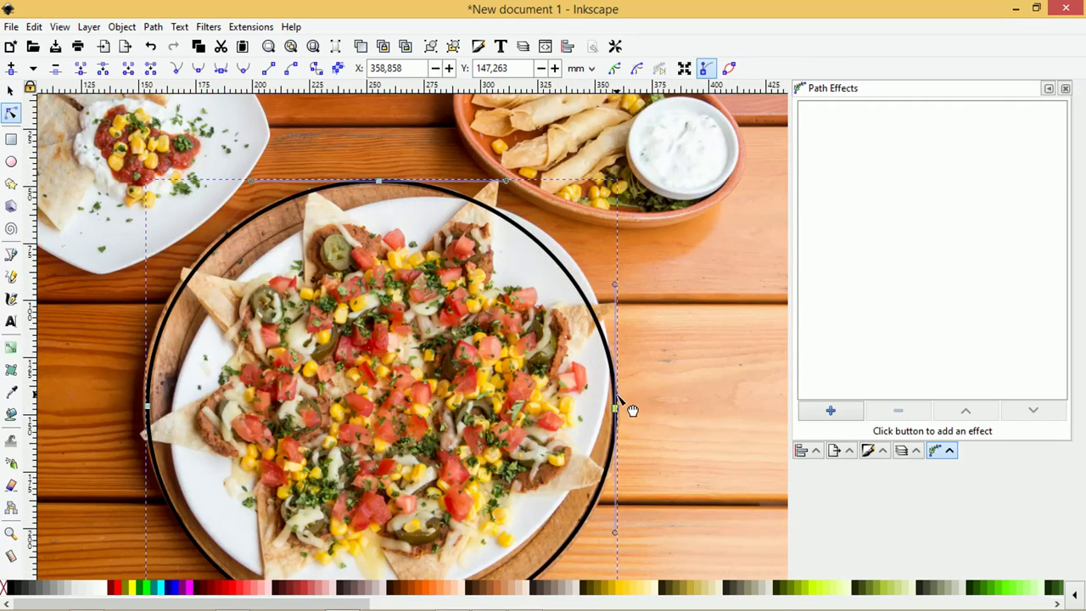
ctrl+scroll(626, 375, up, 1)
scroll(624, 377, down, 4)
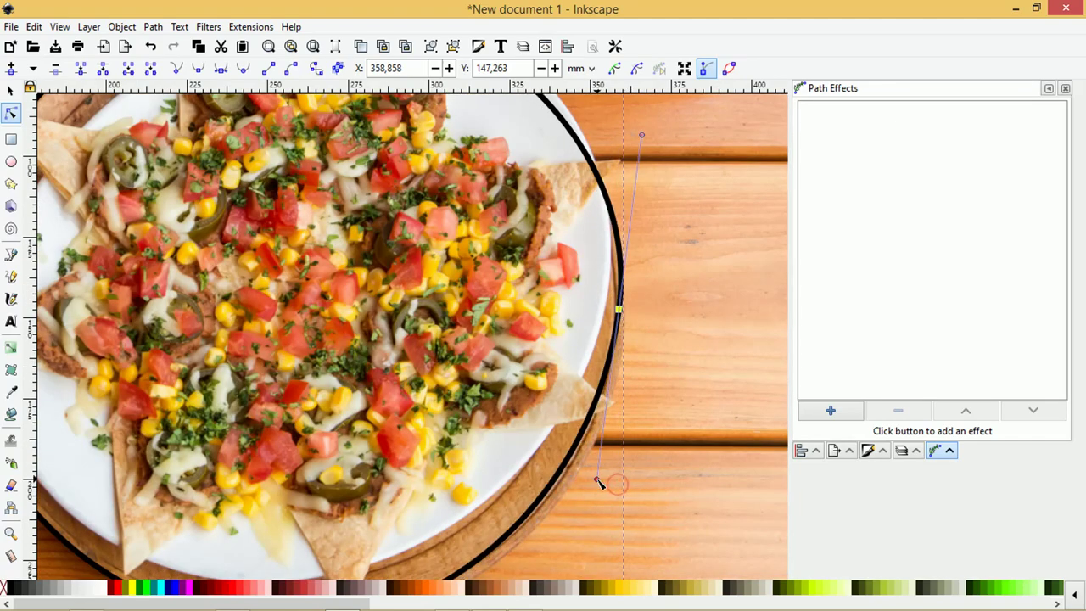
scroll(643, 373, up, 2)
scroll(644, 374, up, 3)
ctrl+scroll(638, 365, down, 1)
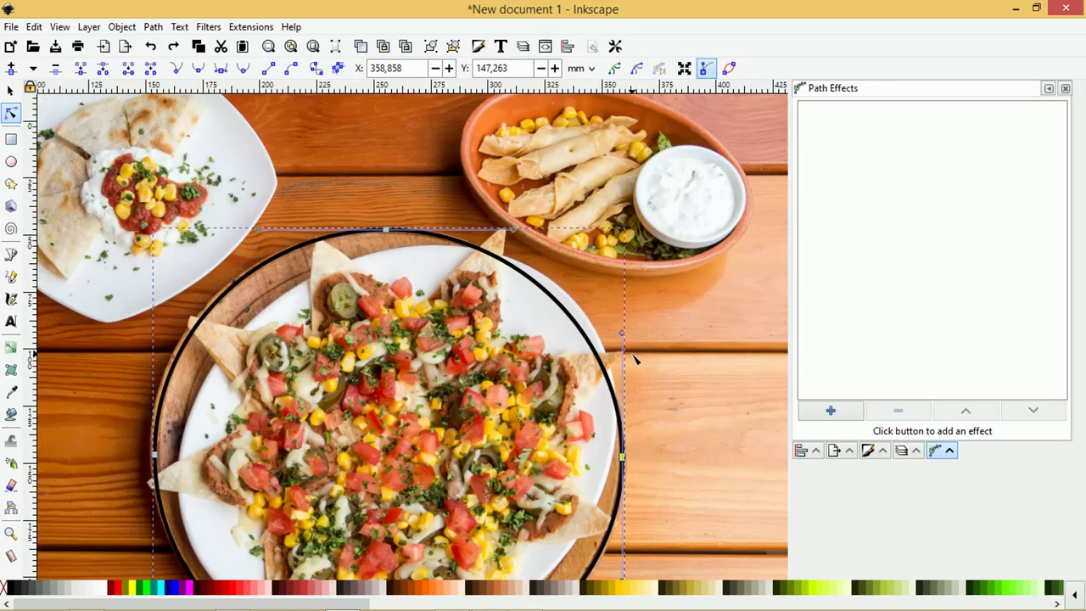
scroll(618, 346, down, 4)
scroll(637, 336, up, 1)
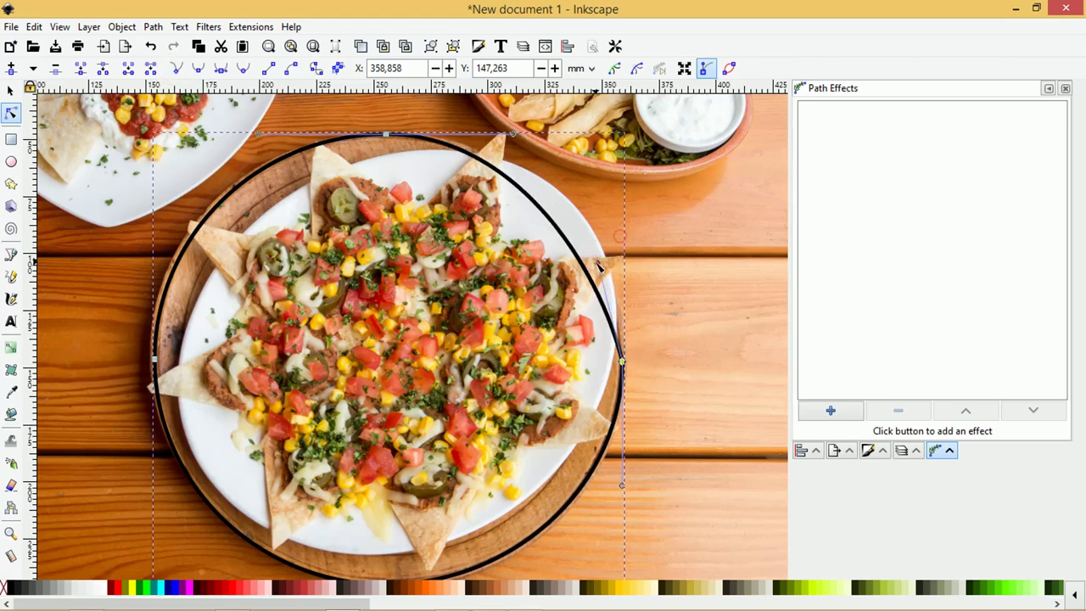
ctrl+scroll(629, 289, up, 2)
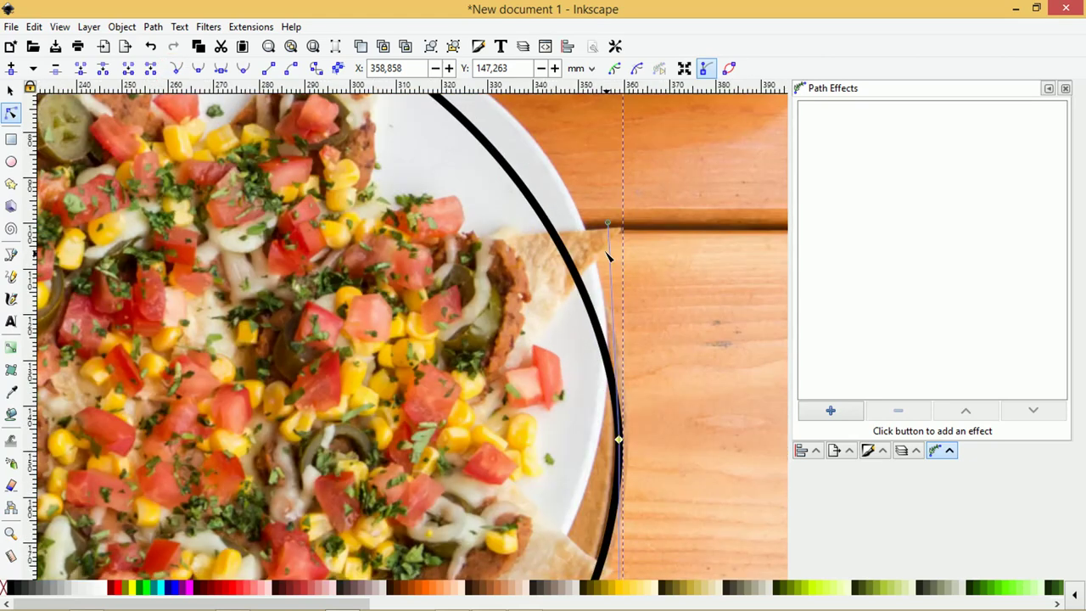
mouse_move(609, 226)
mouse_down()
mouse_move(662, 212)
mouse_move(646, 212)
mouse_up()
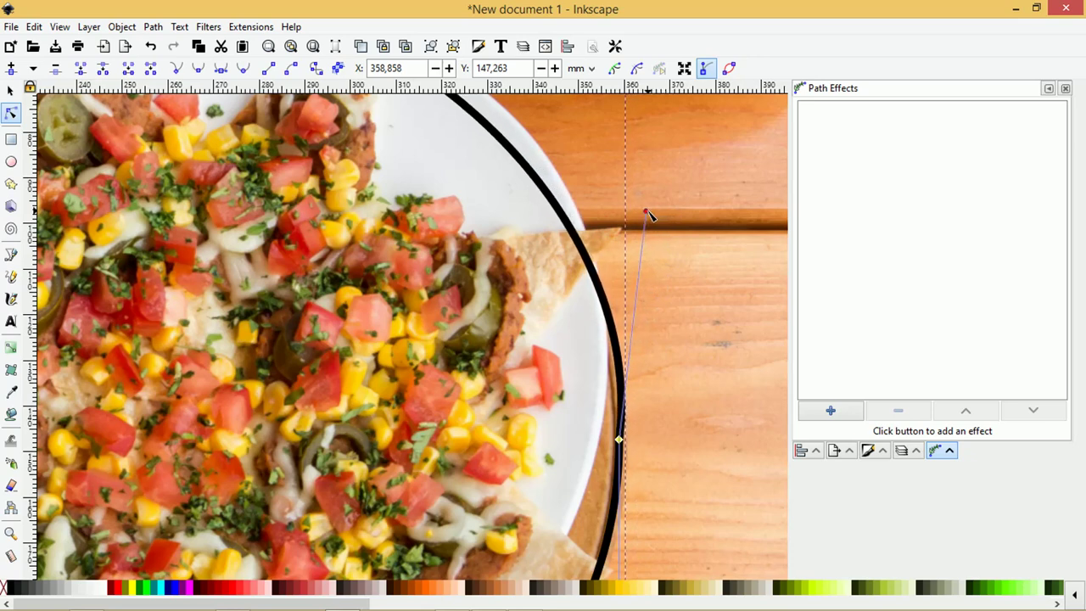
Add a right-edge node, pull the outline to the right chip's tip, and curve it back along the rim.
double_click(608, 319)
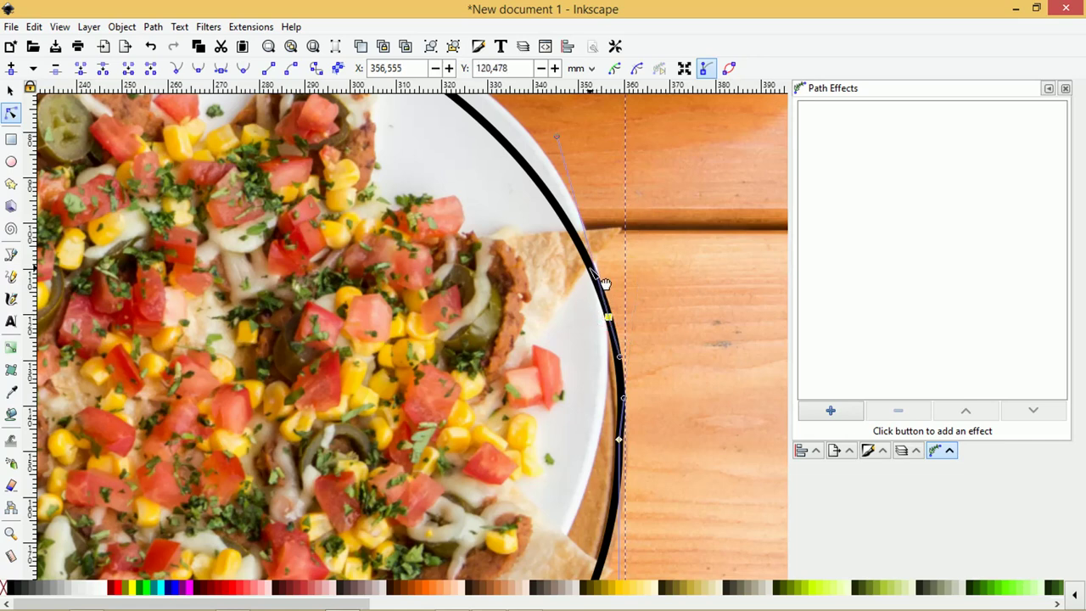
drag(605, 282, 595, 268)
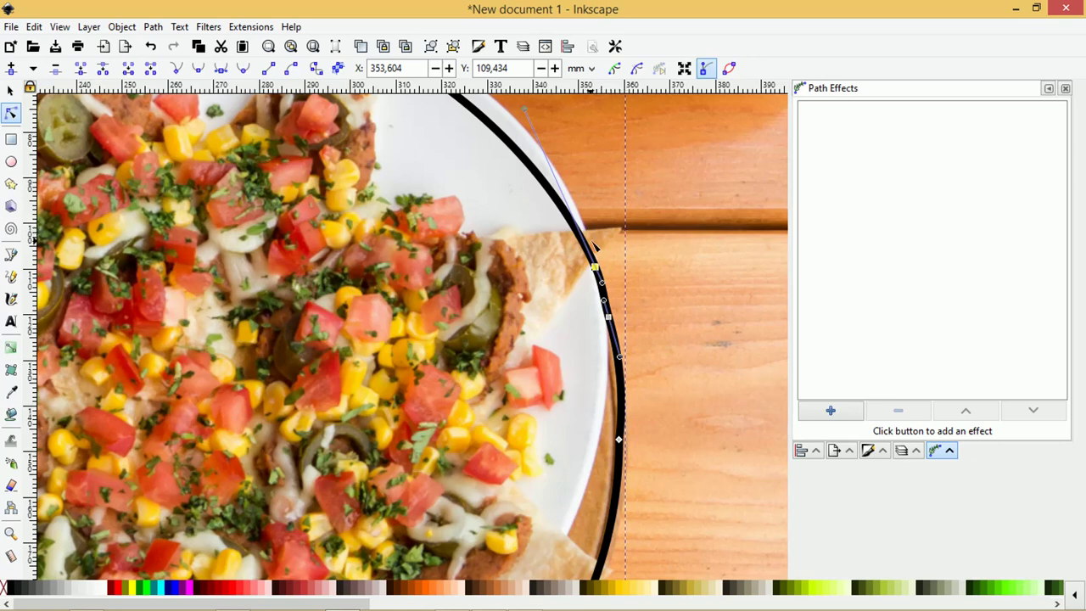
mouse_move(589, 243)
mouse_down()
mouse_move(628, 241)
mouse_move(623, 228)
mouse_move(582, 225)
mouse_up()
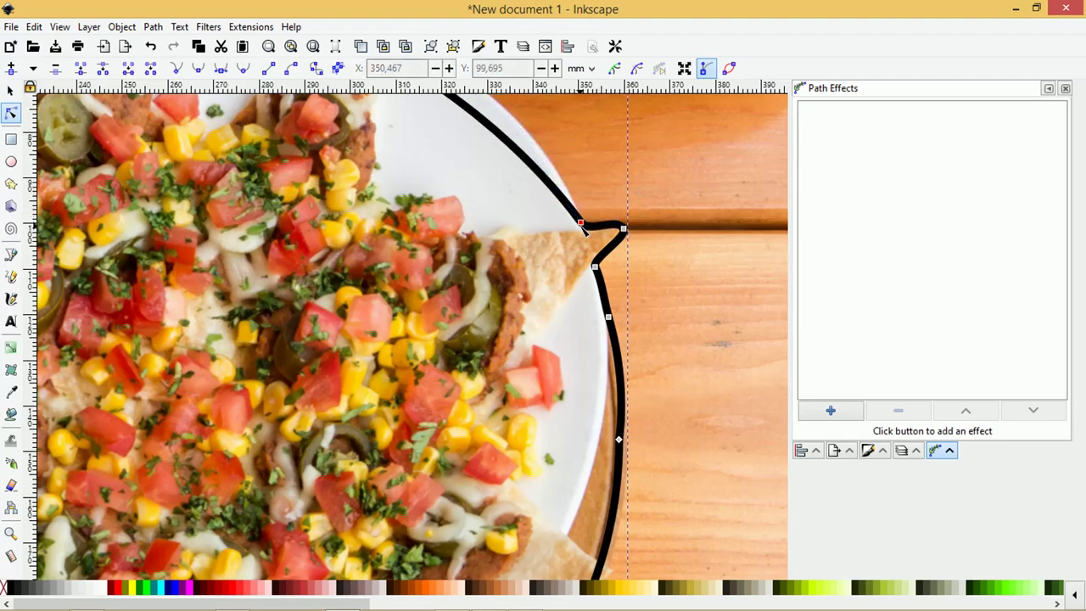
scroll(585, 231, up, 2)
scroll(590, 241, up, 2)
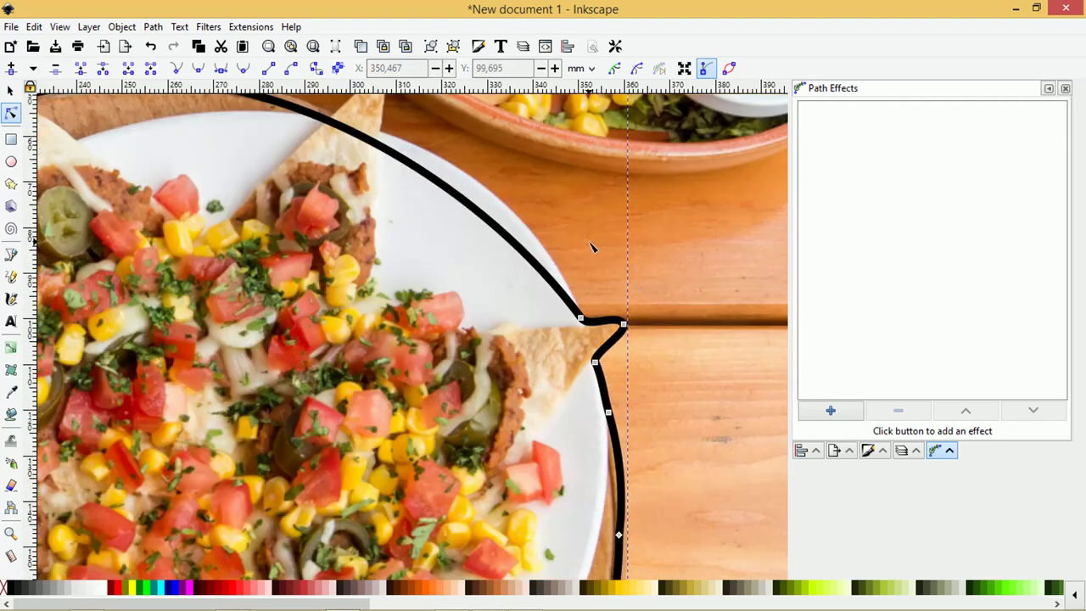
scroll(592, 246, up, 2)
scroll(581, 382, down, 3)
scroll(594, 360, up, 2)
click(582, 382)
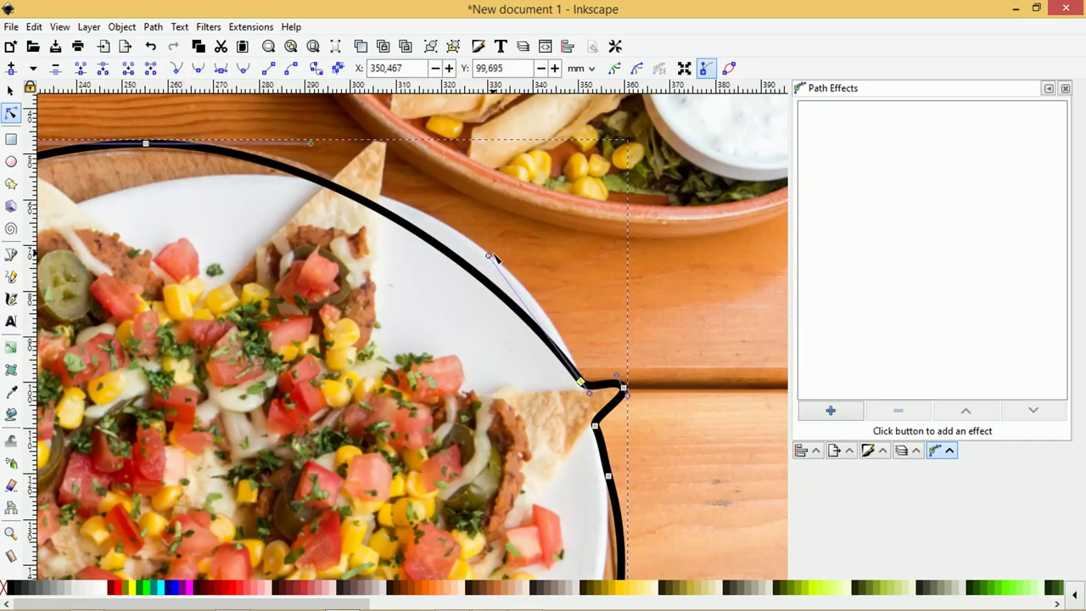
drag(489, 255, 522, 228)
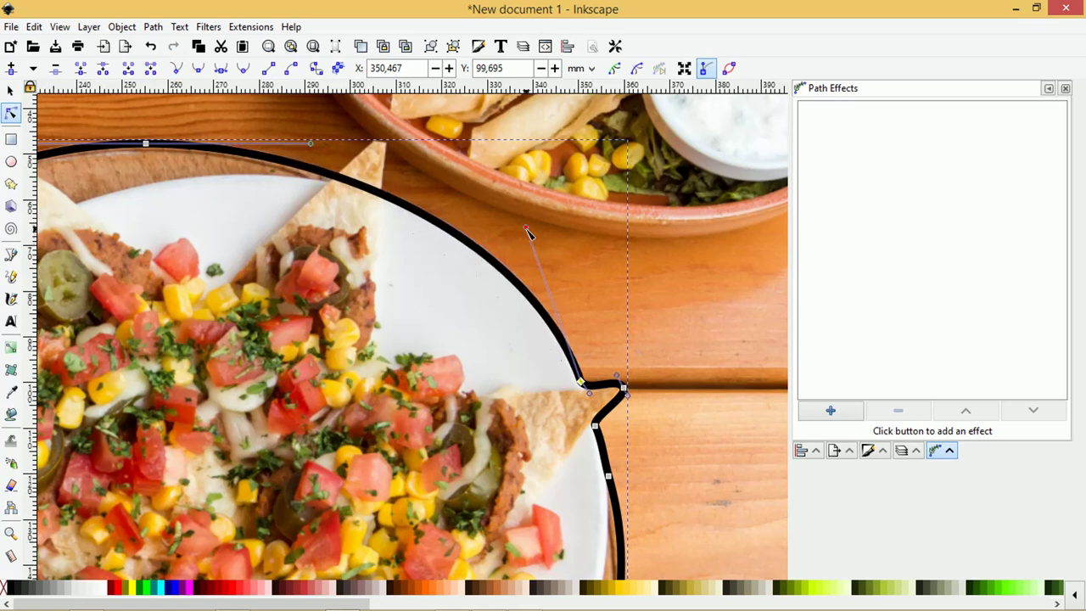
scroll(522, 231, down, 1)
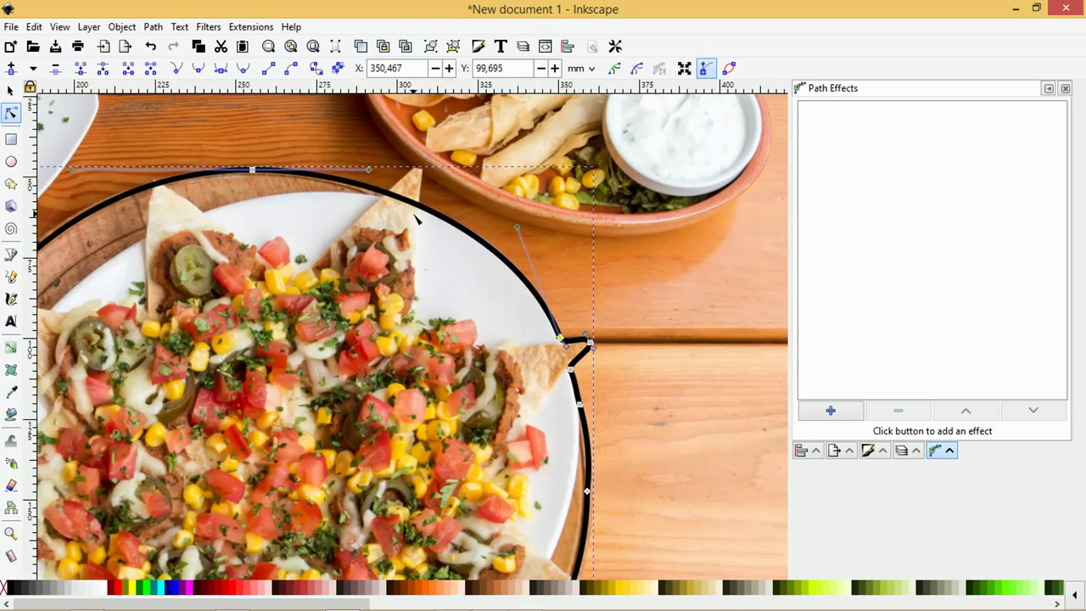
scroll(414, 291, up, 1)
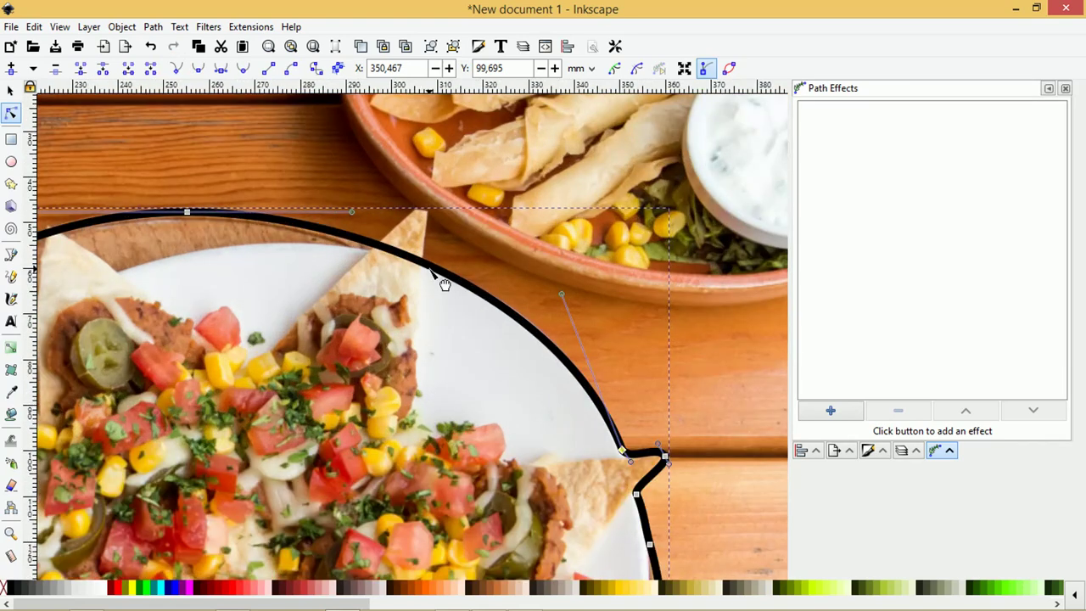
Add two nodes beside the top chip and pull the outline up to its tip.
double_click(423, 264)
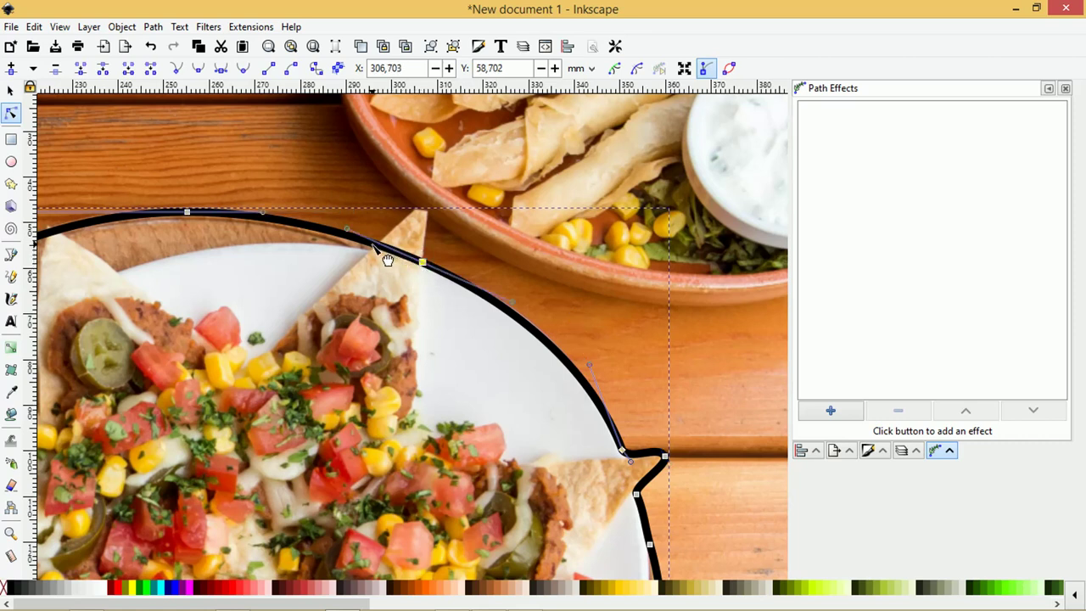
double_click(397, 254)
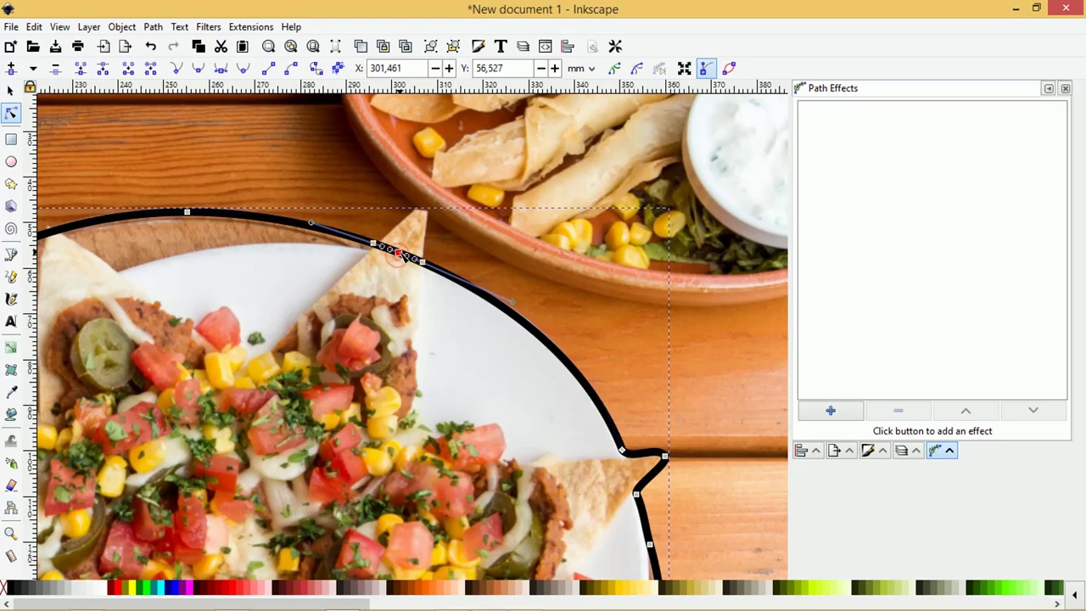
drag(397, 253, 424, 213)
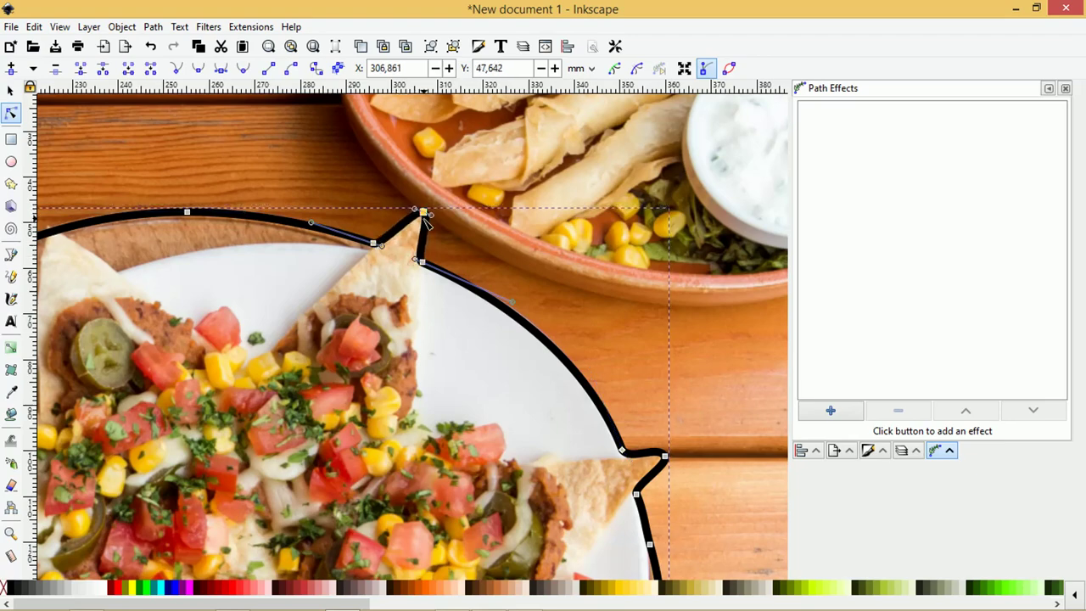
ctrl+scroll(424, 216, down, 2)
ctrl+scroll(424, 217, down, 2)
ctrl+scroll(209, 314, up, 4)
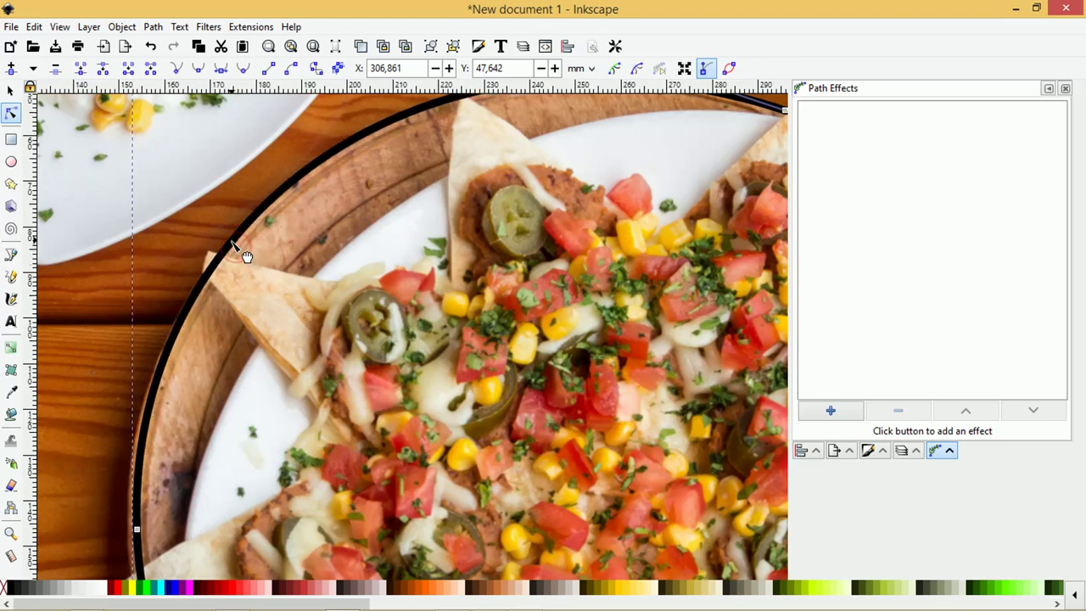
ctrl+scroll(247, 263, down, 2)
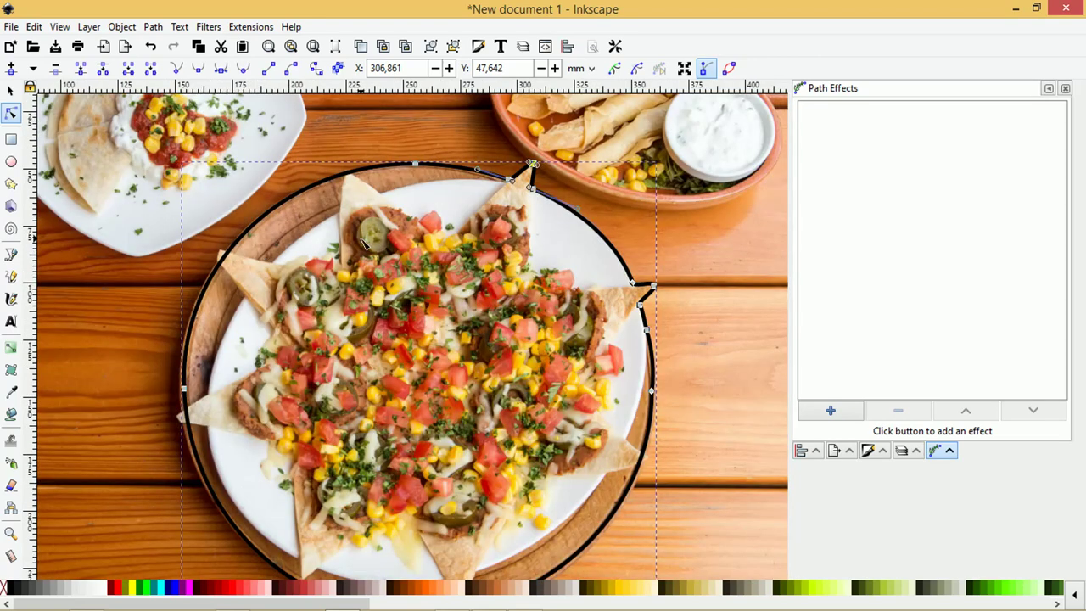
Raise the outline's top node to flatten the curve and move a node out to the left chip's tip.
ctrl+scroll(421, 198, up, 2)
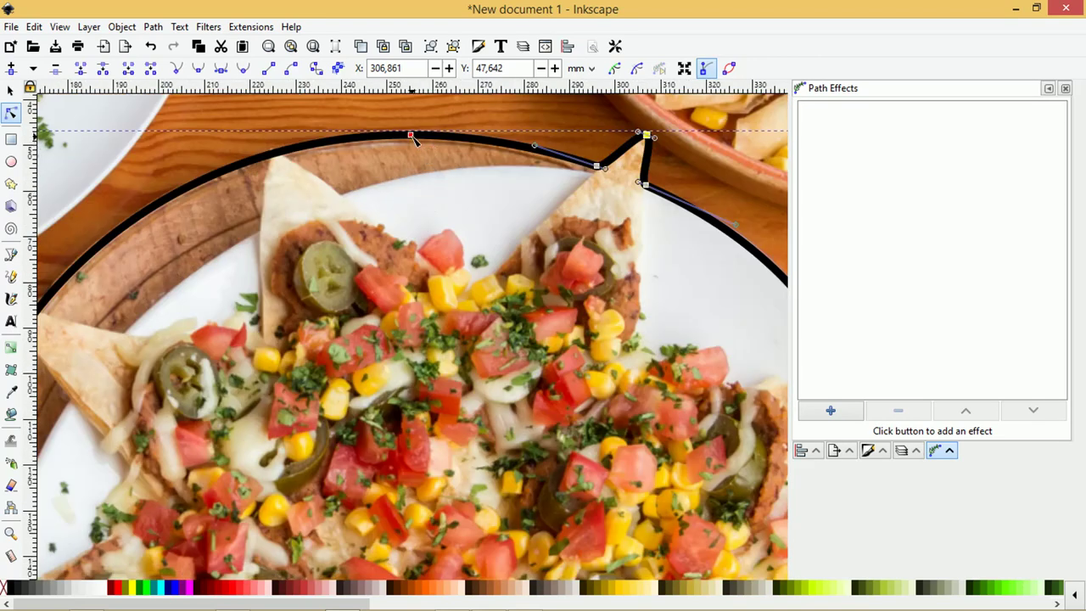
click(410, 144)
drag(411, 144, 413, 133)
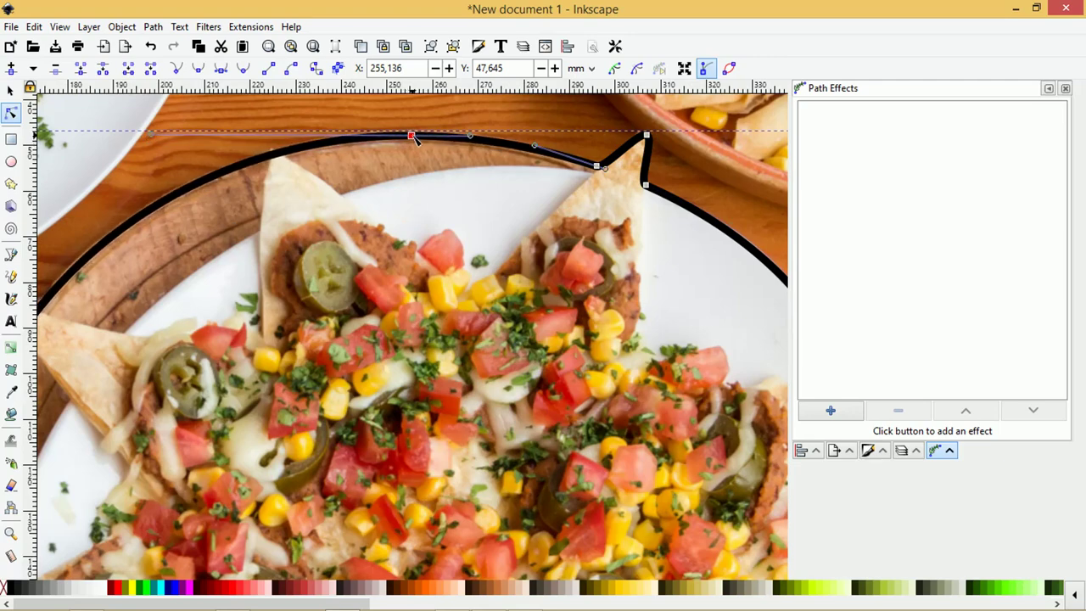
ctrl+scroll(365, 208, down, 3)
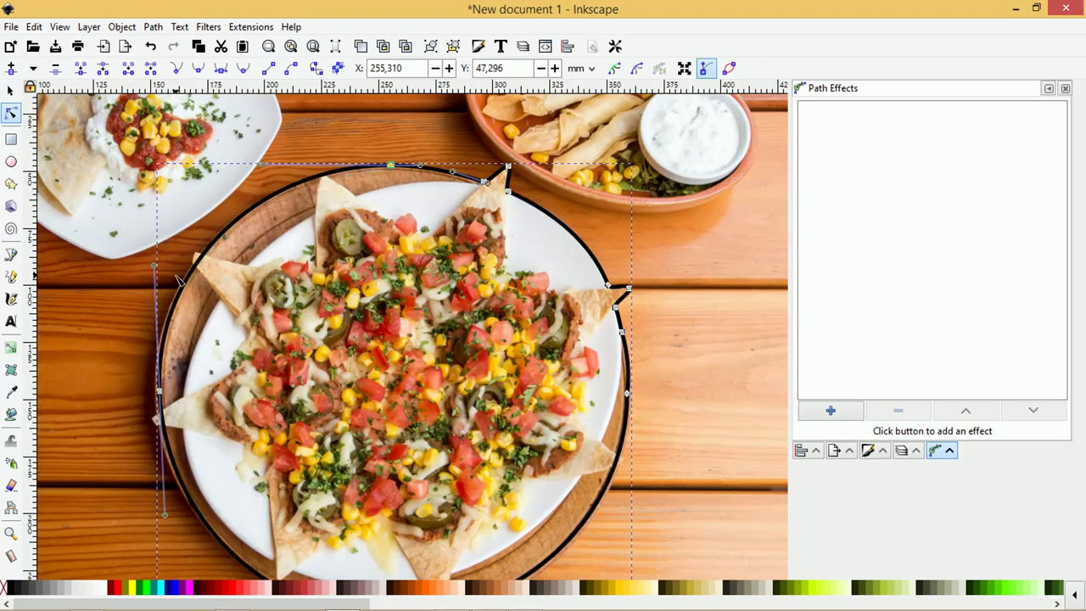
ctrl+scroll(178, 280, up, 2)
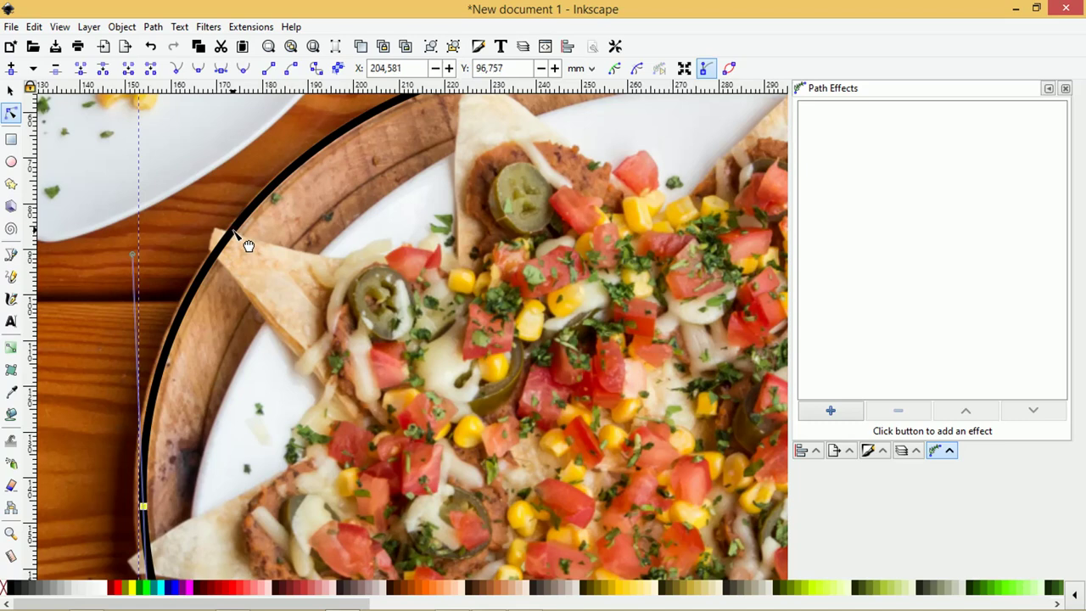
mouse_move(248, 247)
mouse_down()
mouse_move(231, 268)
mouse_move(218, 243)
mouse_up()
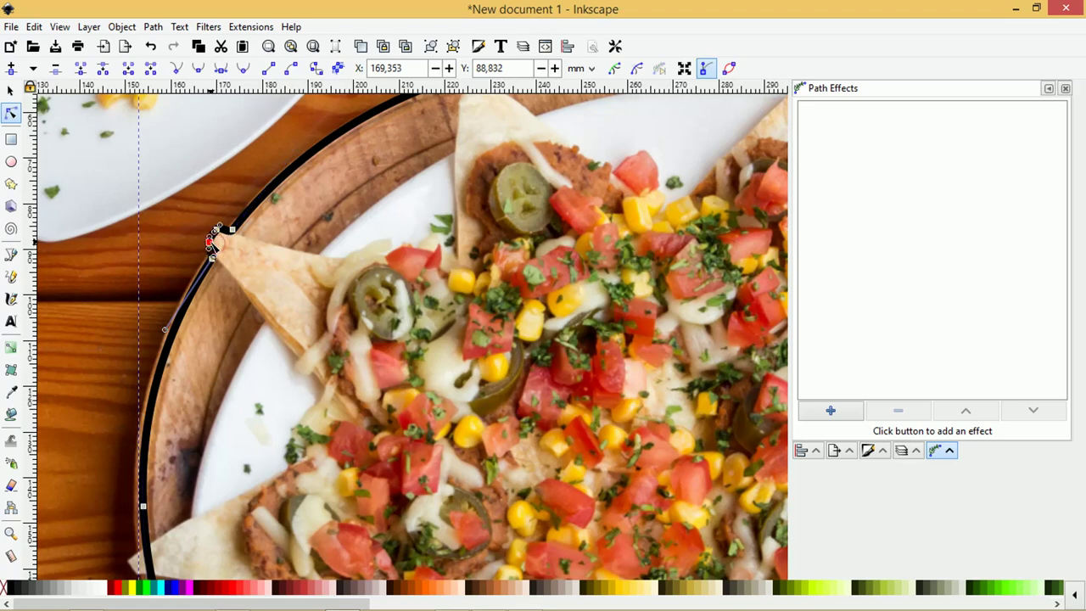
Try bending the outline near the lower left chip, undoing both attempts.
scroll(222, 255, down, 1)
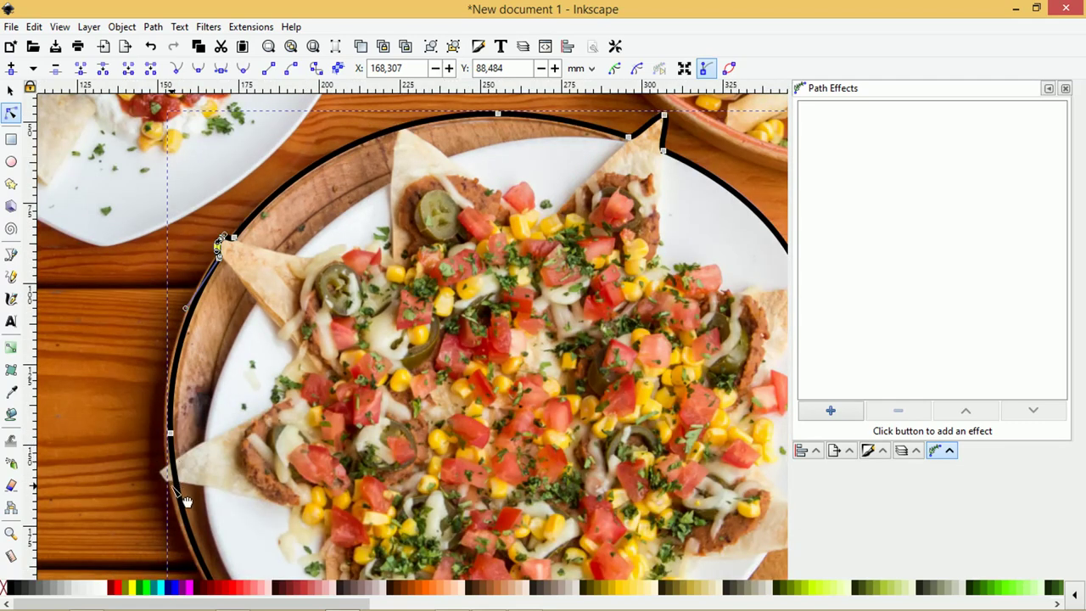
scroll(185, 501, down, 3)
scroll(174, 466, up, 1)
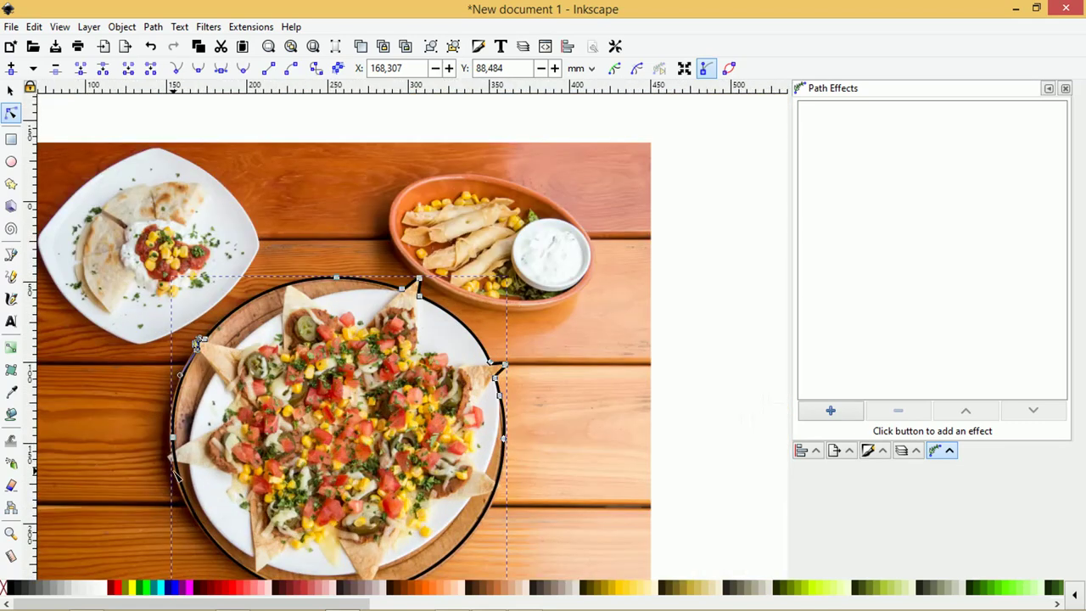
scroll(176, 476, up, 3)
drag(192, 451, 189, 451)
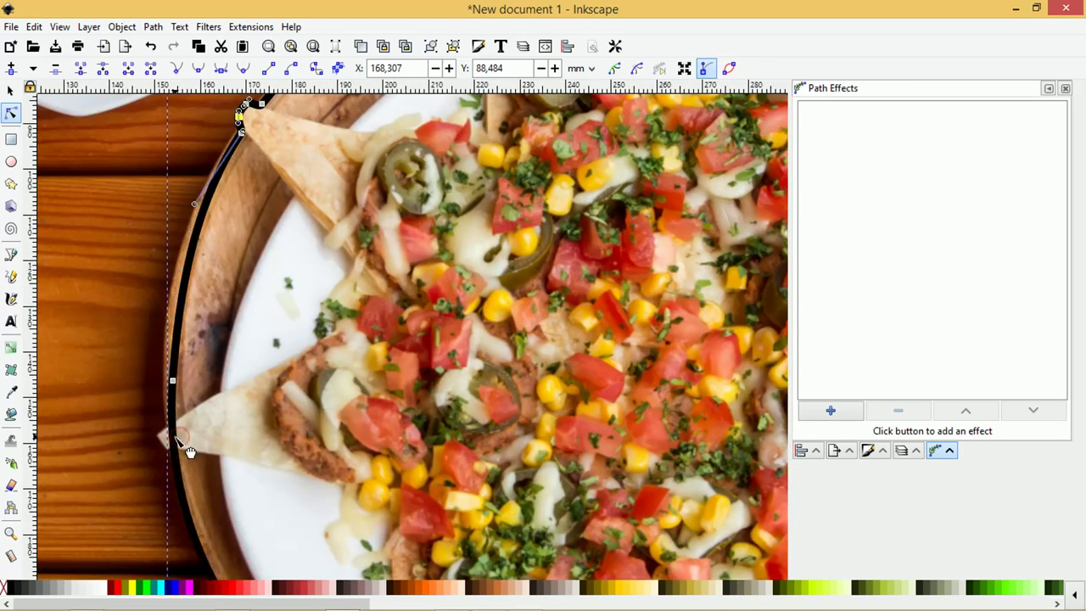
key(ctrl+z)
scroll(188, 388, up, 2)
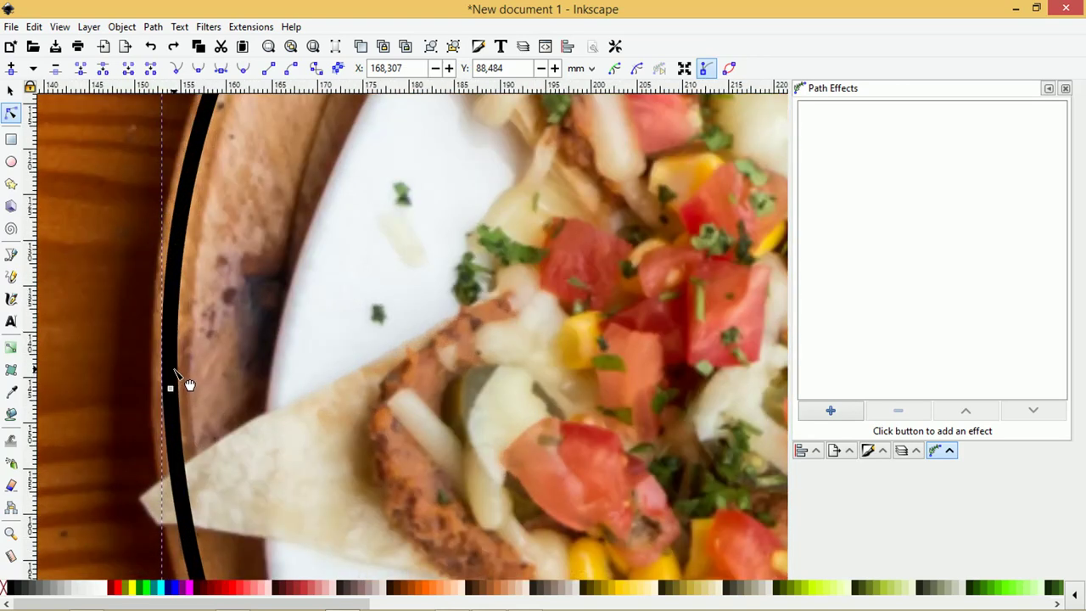
drag(172, 373, 174, 383)
key(ctrl+z)
Pull the lower-left nodes out to the tips of the lower left and left chips.
click(172, 392)
scroll(175, 399, down, 2)
scroll(183, 434, down, 1)
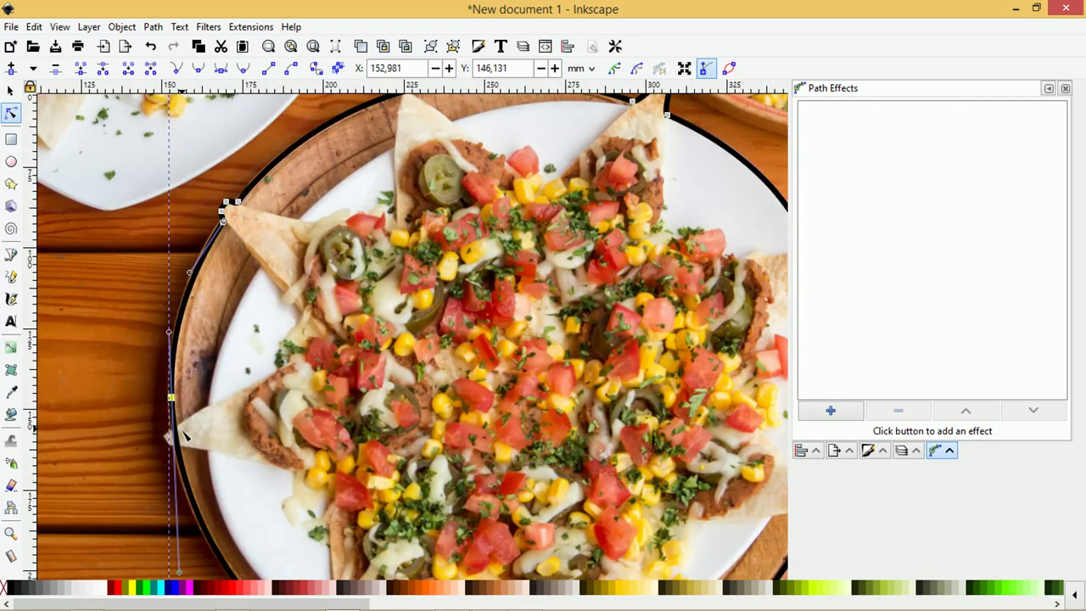
drag(189, 441, 195, 469)
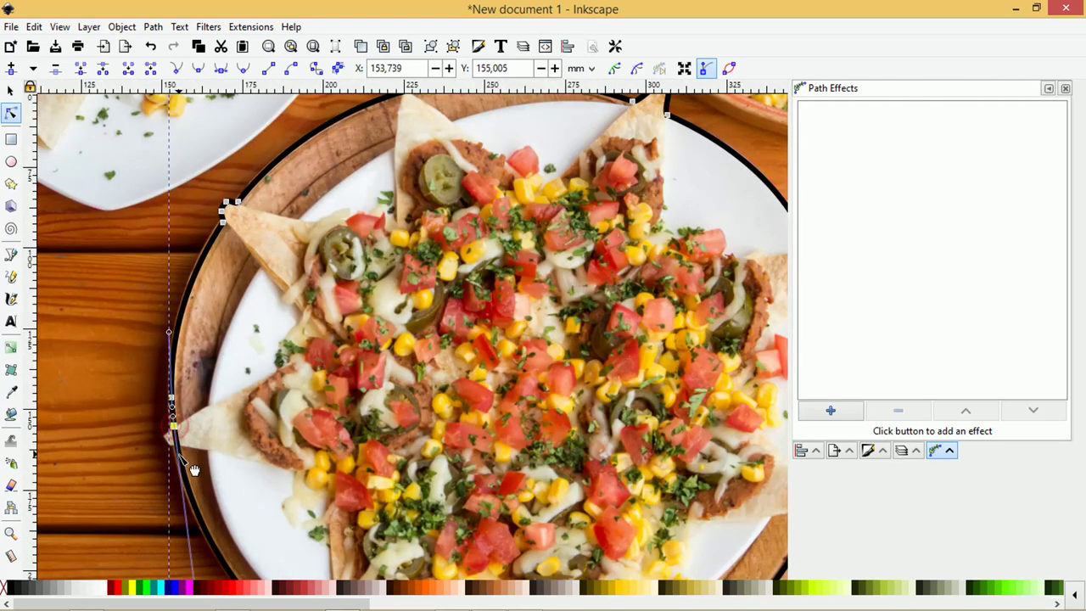
click(173, 428)
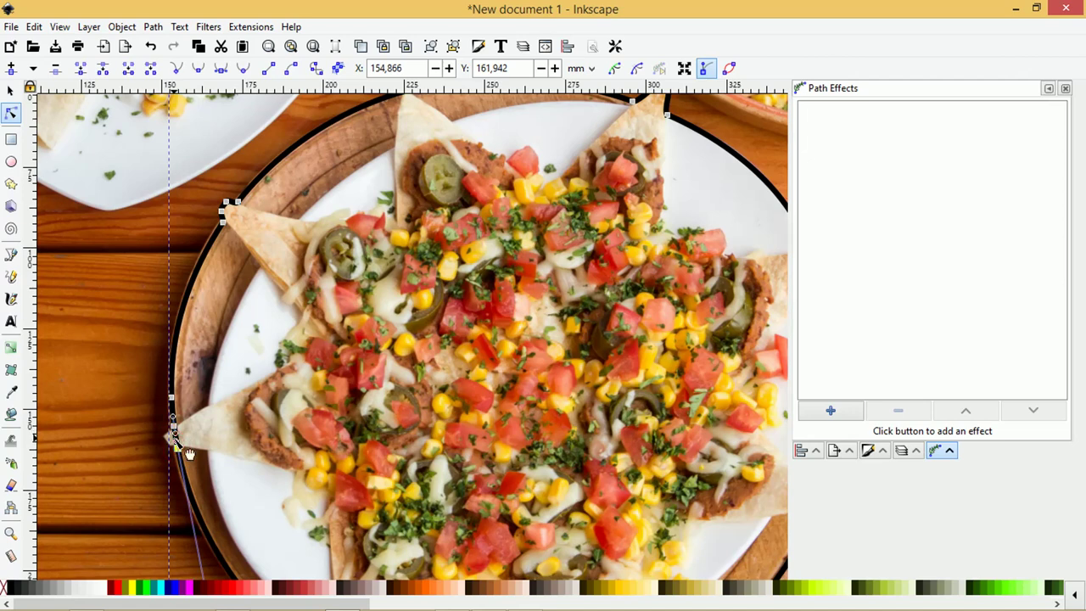
scroll(174, 437, up, 3)
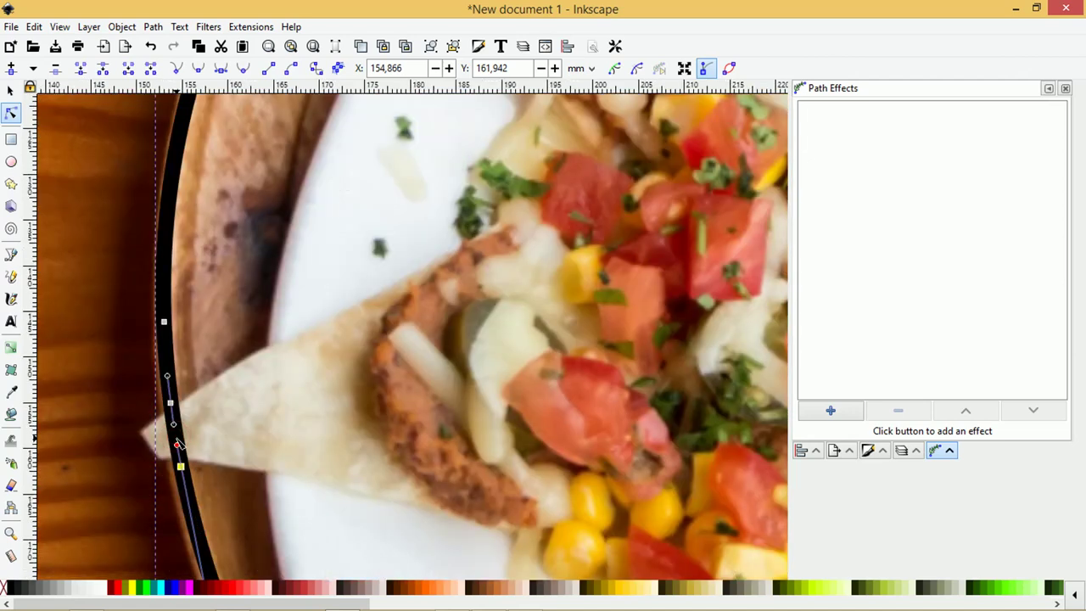
drag(193, 450, 147, 446)
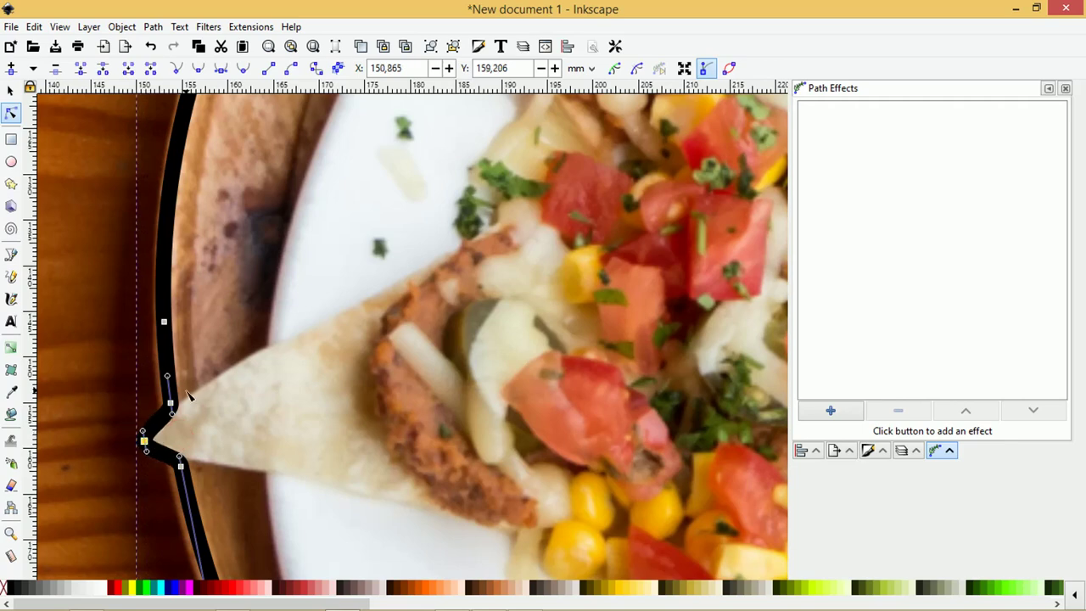
scroll(189, 395, down, 3)
scroll(188, 393, down, 2)
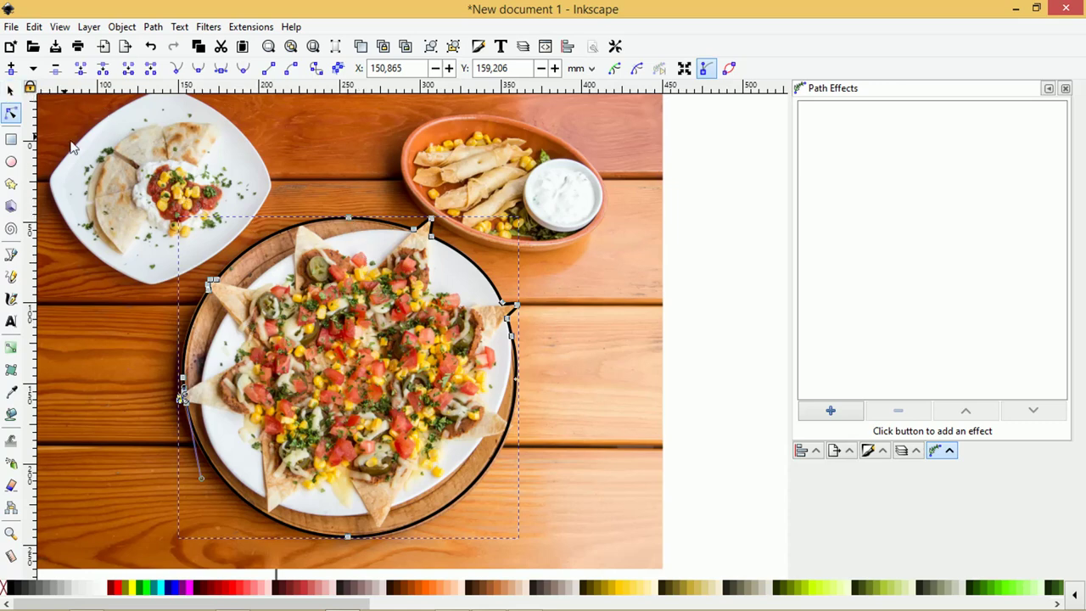
Select the food photo together with the plate outline and apply Set Clip.
scroll(343, 217, down, 2)
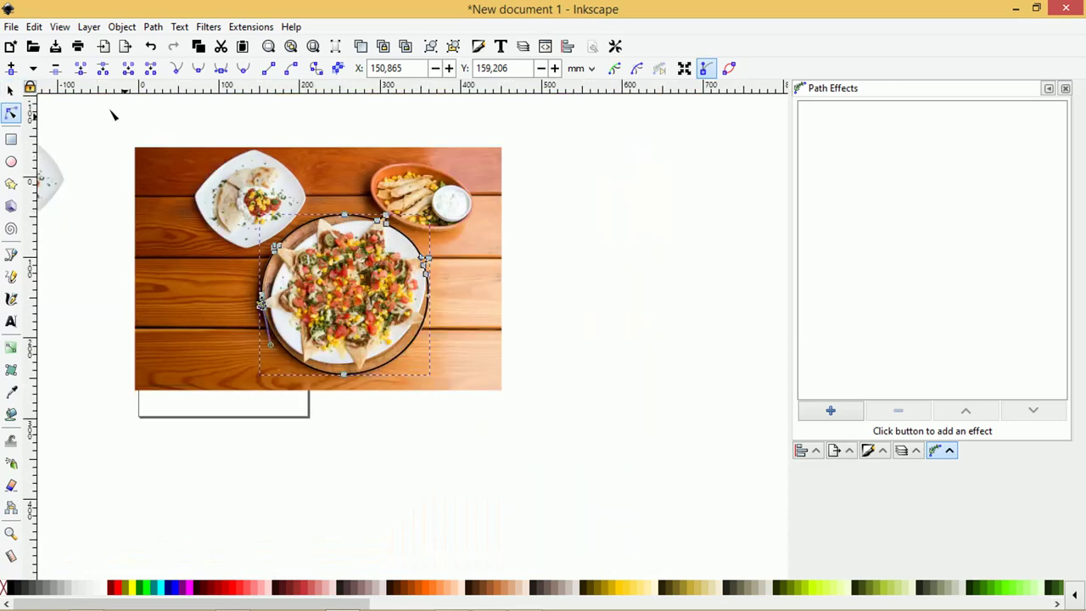
scroll(397, 289, up, 1)
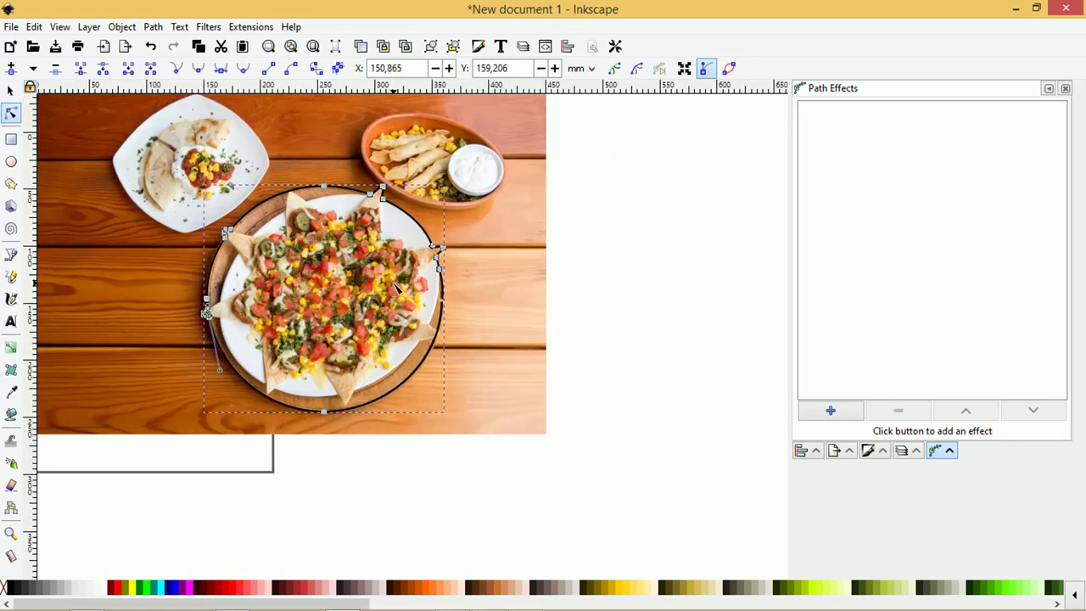
click(11, 91)
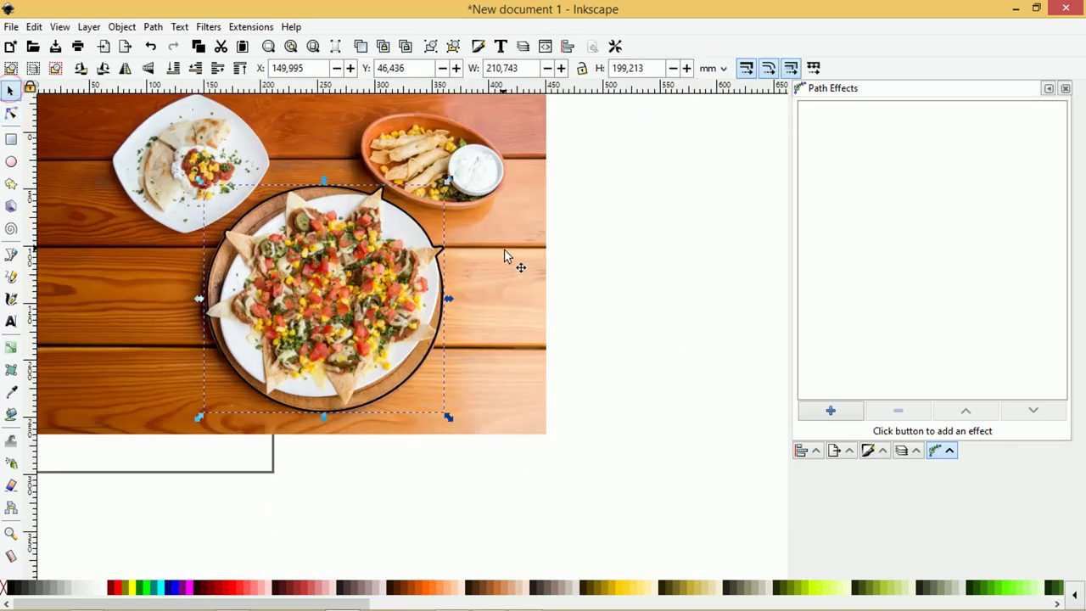
shift+click(474, 276)
right_click(472, 263)
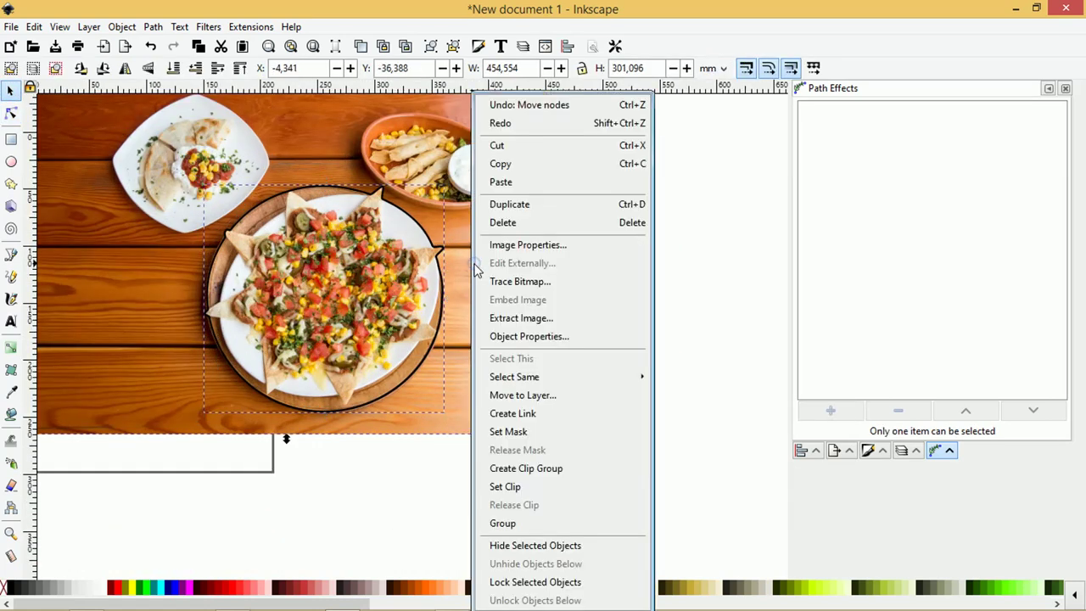
click(546, 487)
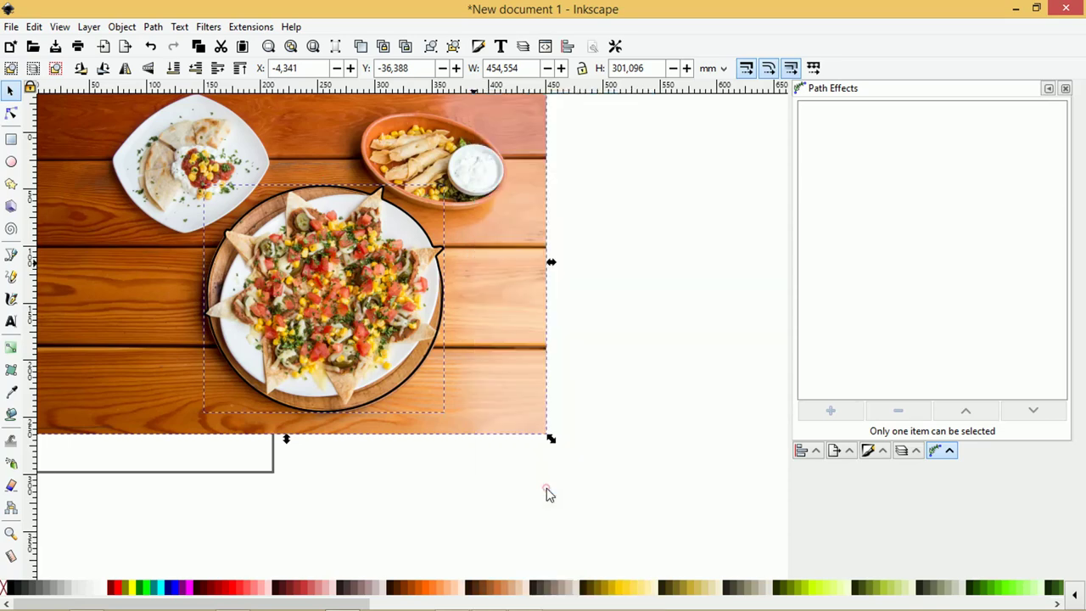
click(604, 288)
scroll(296, 222, up, 2)
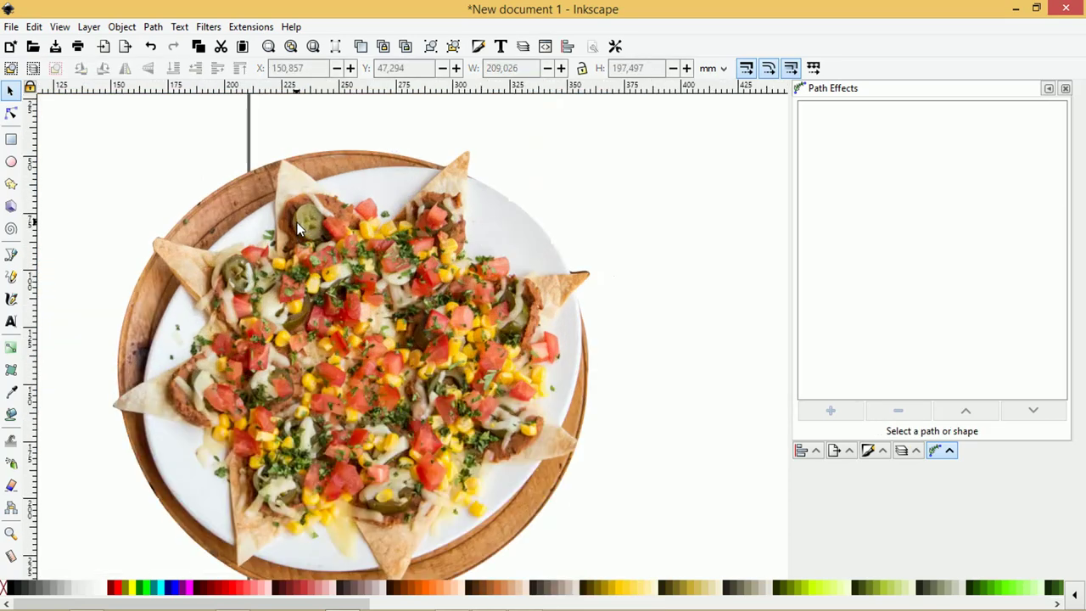
scroll(391, 220, up, 1)
scroll(451, 227, down, 1)
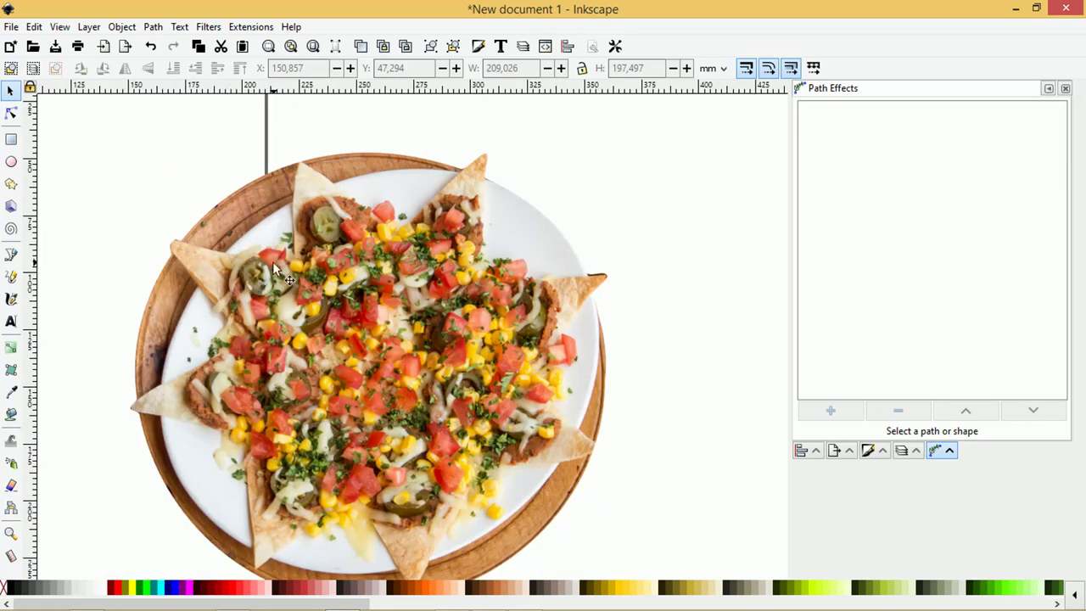
scroll(447, 234, down, 2)
Release the clip so the whole food photo shows again.
right_click(422, 231)
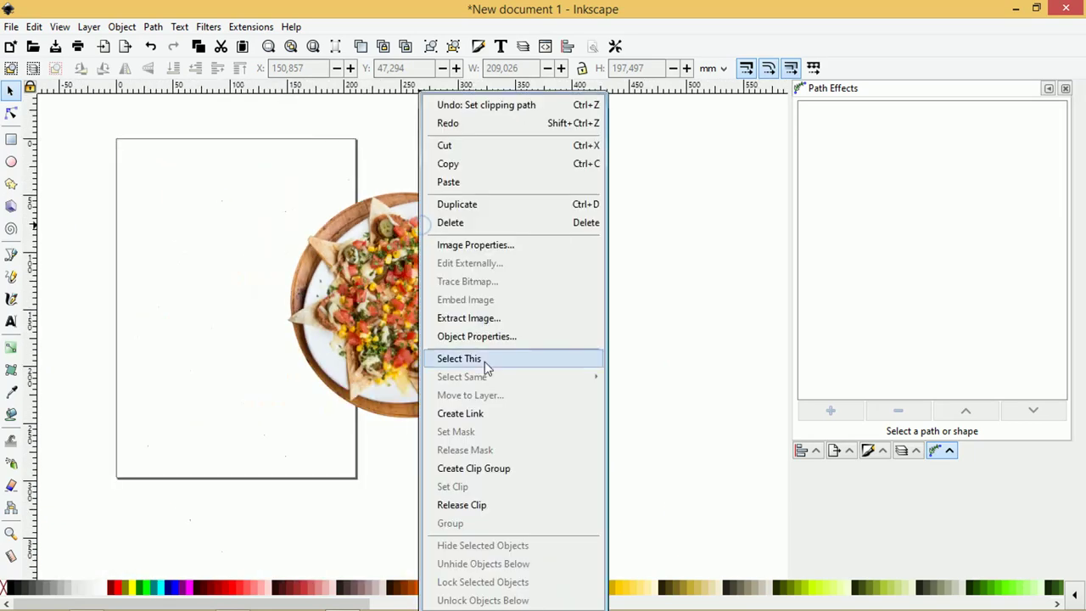
click(498, 505)
scroll(532, 295, up, 1)
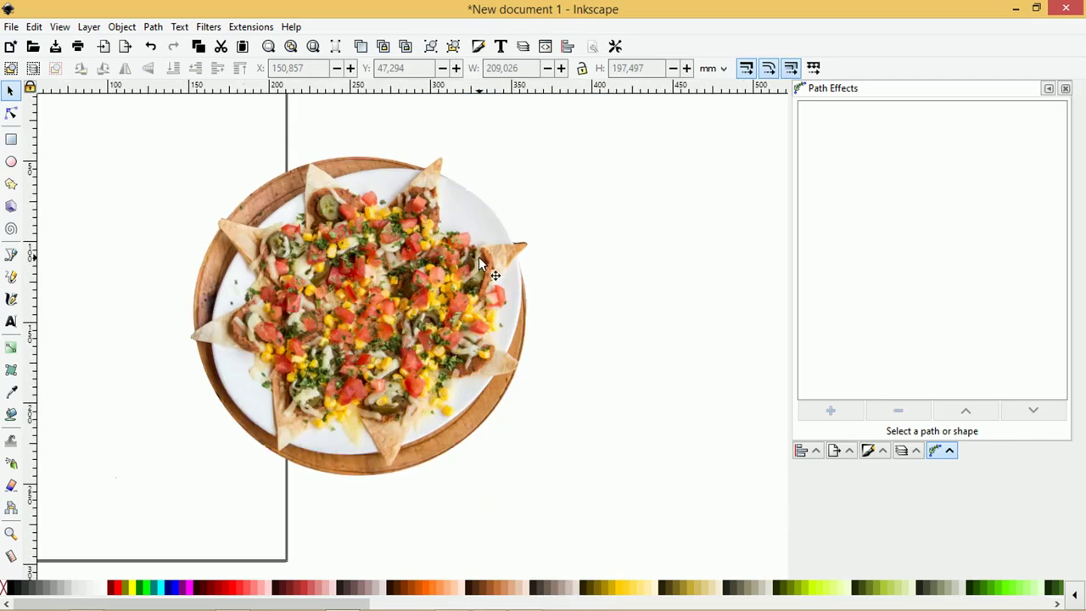
right_click(479, 263)
click(535, 504)
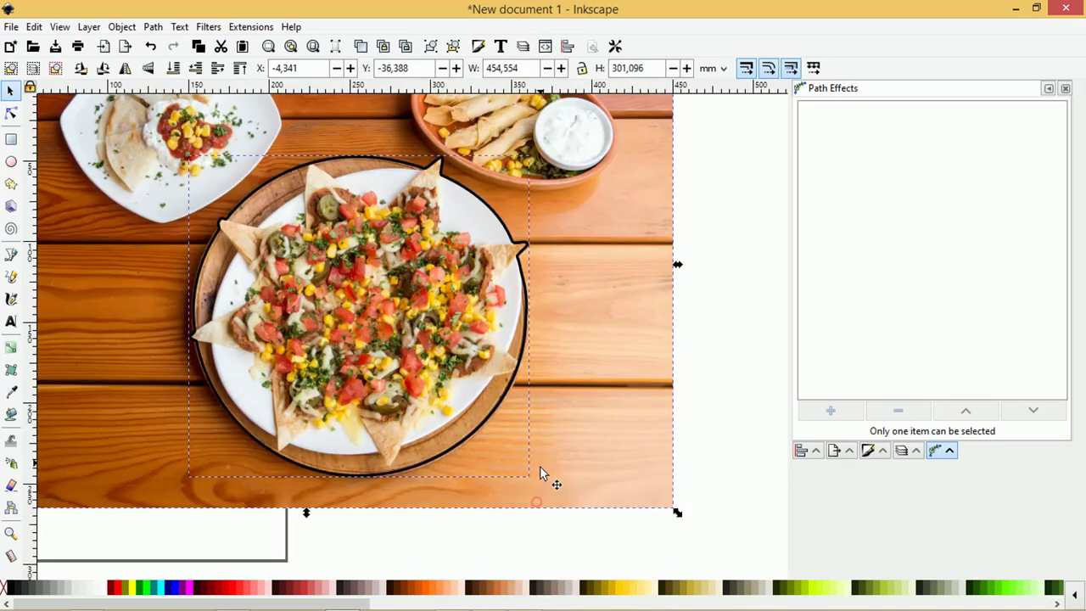
Select and step through the outline's nodes at the right chip's tip.
click(11, 113)
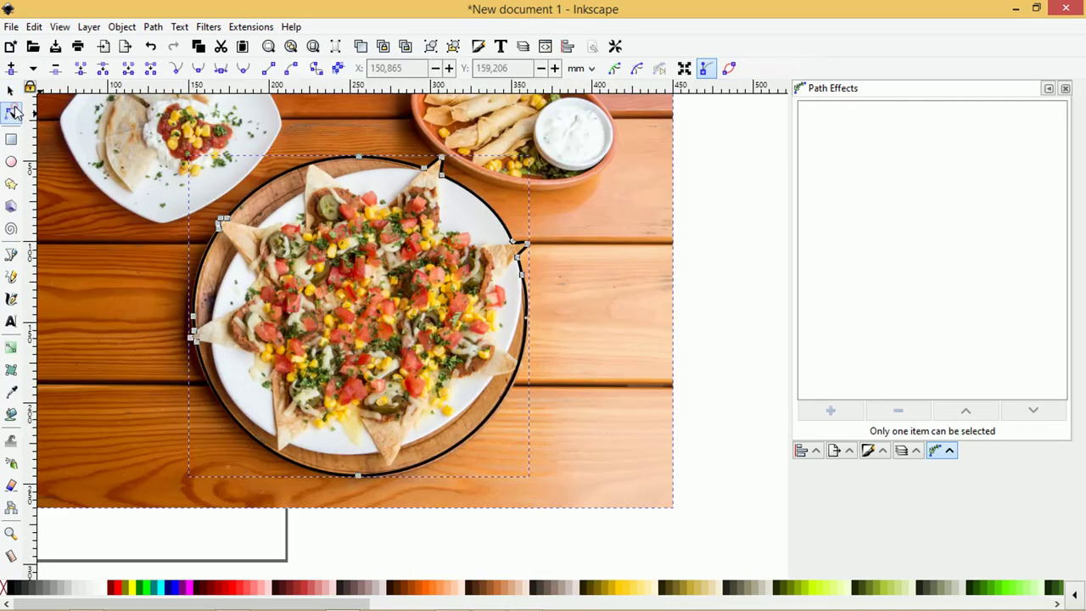
scroll(536, 264, up, 2)
scroll(535, 263, up, 1)
click(538, 241)
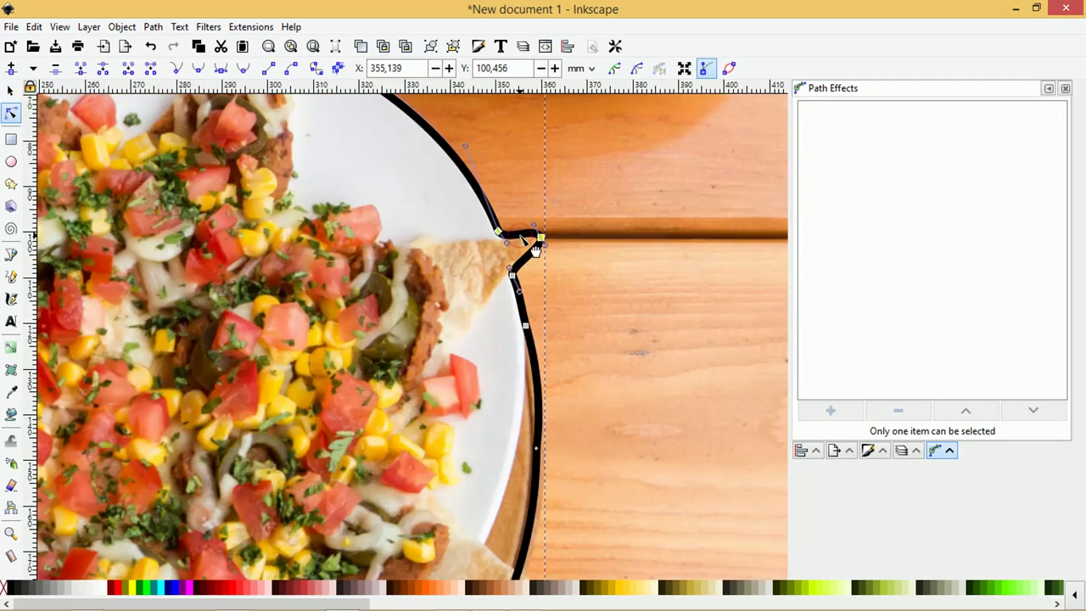
click(535, 249)
key(Tab)
ctrl+scroll(460, 232, down, 2)
ctrl+scroll(460, 232, down, 2)
ctrl+scroll(459, 232, down, 1)
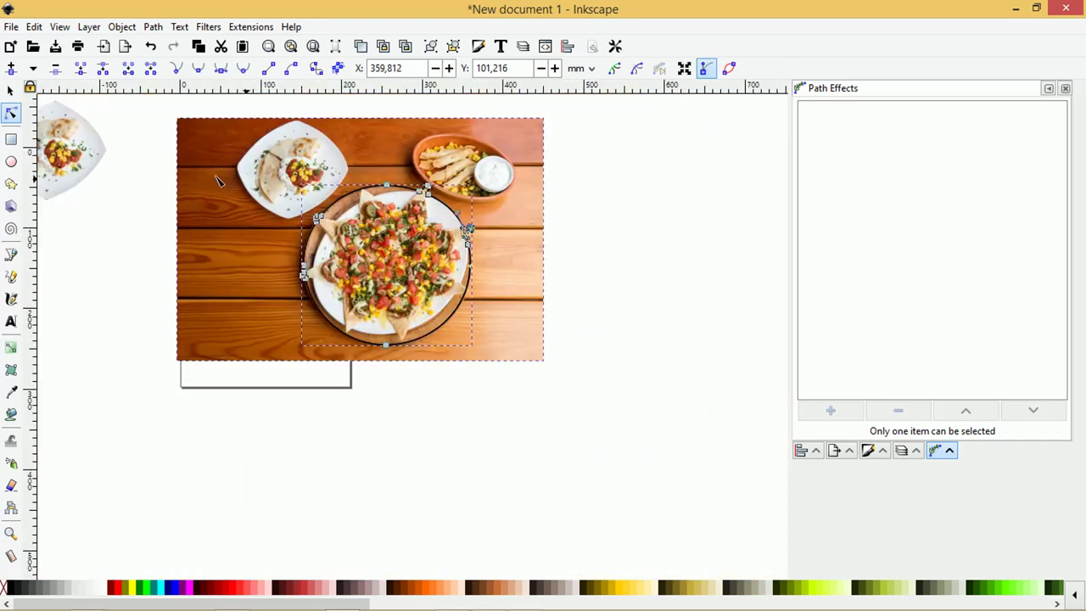
Select both the photo and the nachos outline and apply Set Clip again.
click(11, 90)
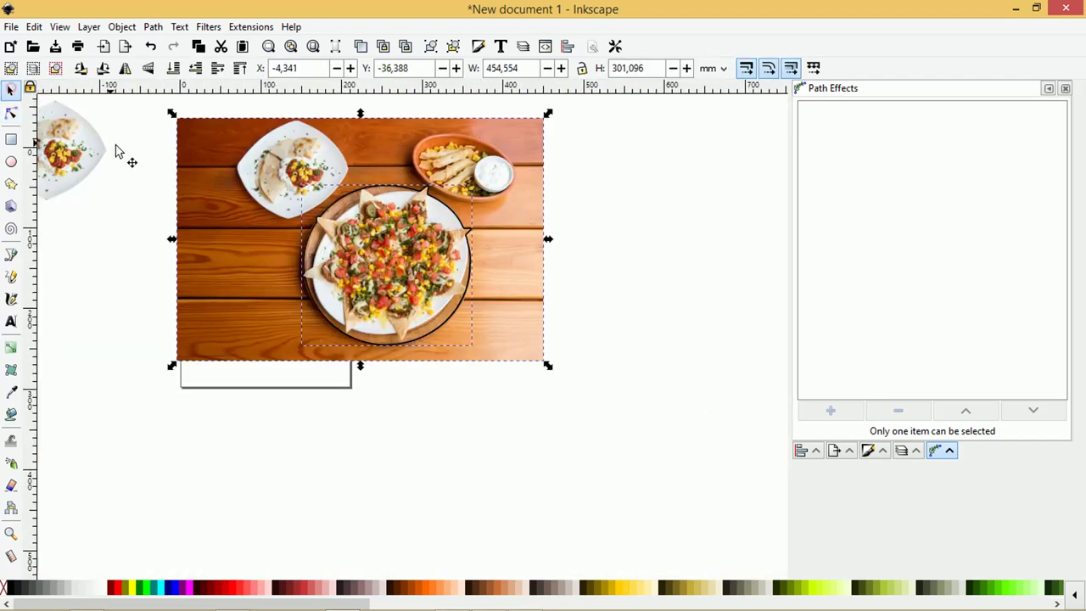
right_click(230, 192)
click(582, 208)
drag(678, 413, 166, 102)
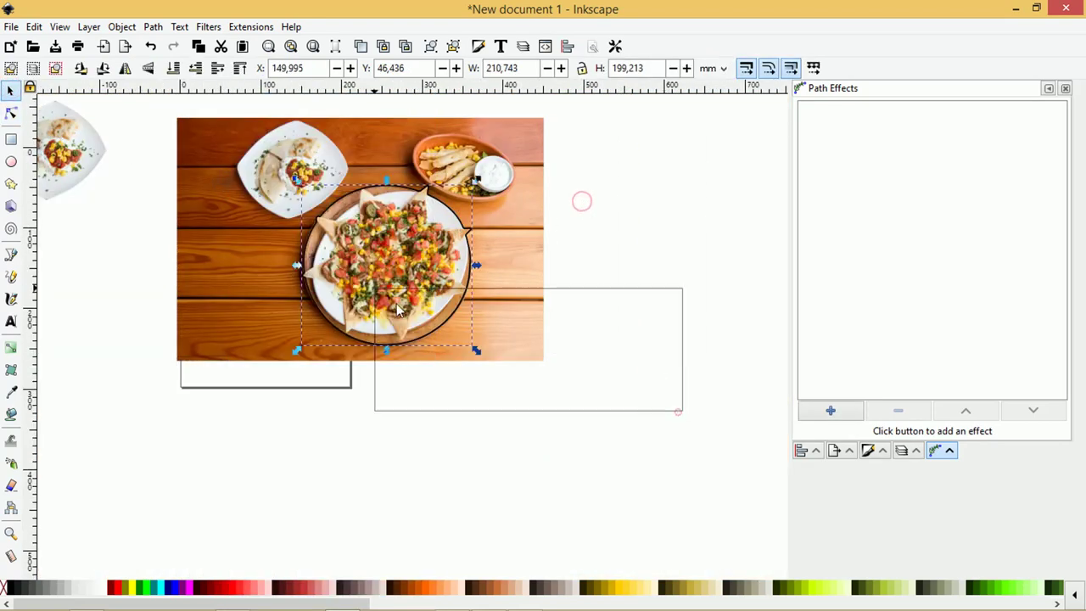
right_click(202, 101)
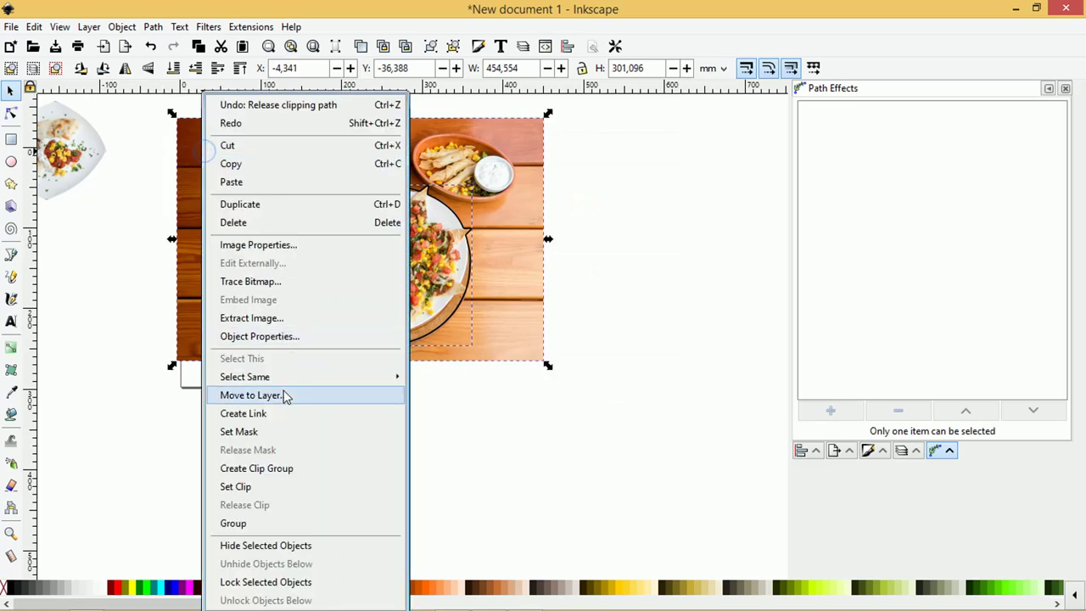
click(283, 486)
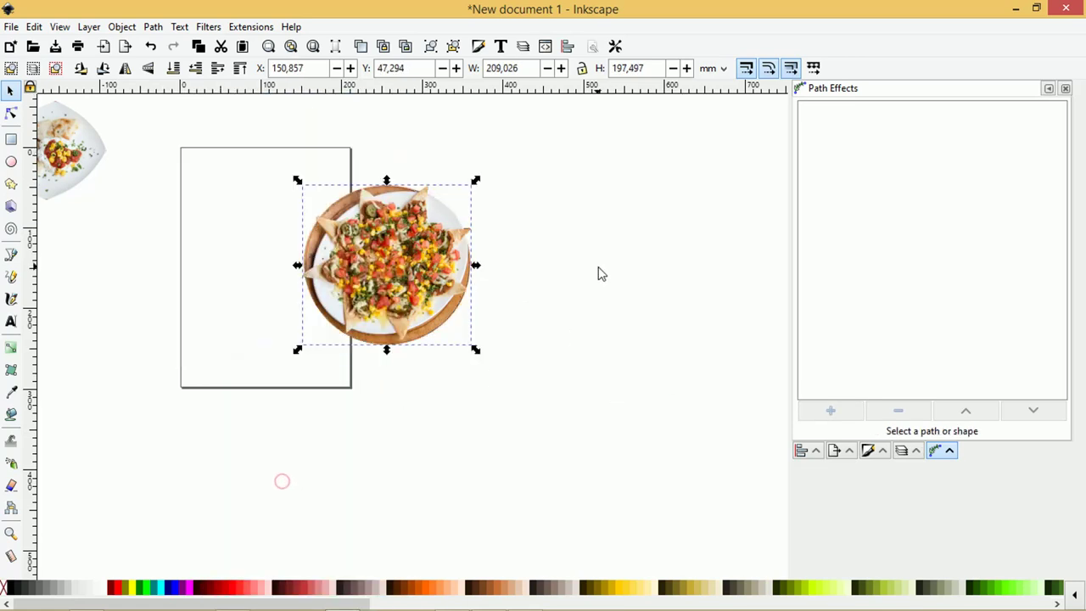
click(596, 261)
Move the nachos plate onto the page and set the quesadilla plate just to its right.
drag(458, 264, 363, 219)
ctrl+scroll(334, 190, down, 2)
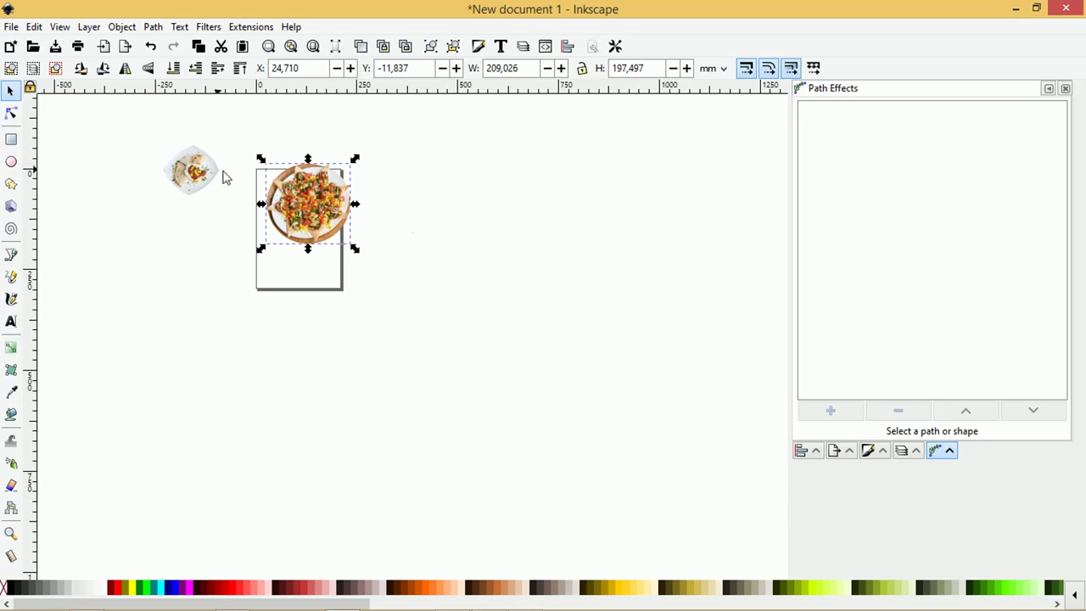
mouse_move(211, 170)
mouse_down()
mouse_move(365, 228)
mouse_move(414, 217)
mouse_move(451, 159)
mouse_up()
key(F3)
drag(424, 241, 182, 140)
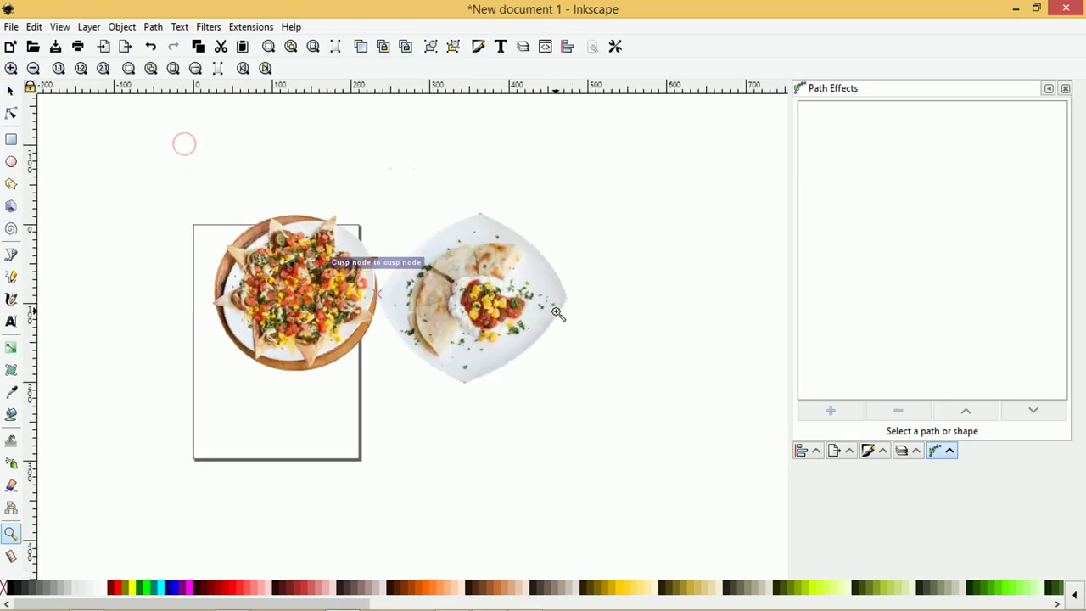
click(11, 91)
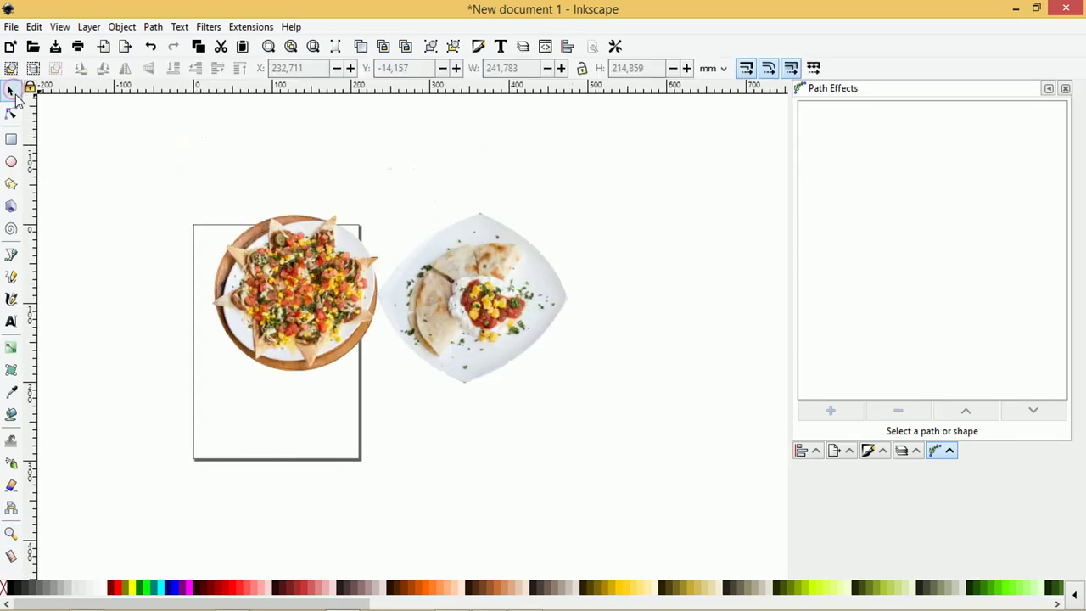
drag(466, 307, 502, 312)
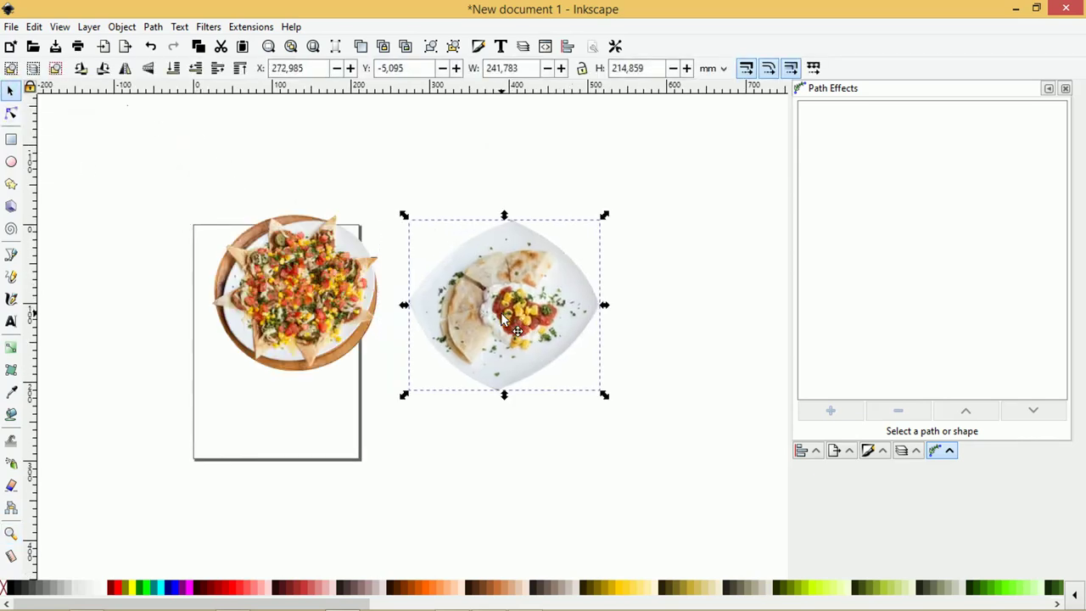
click(439, 181)
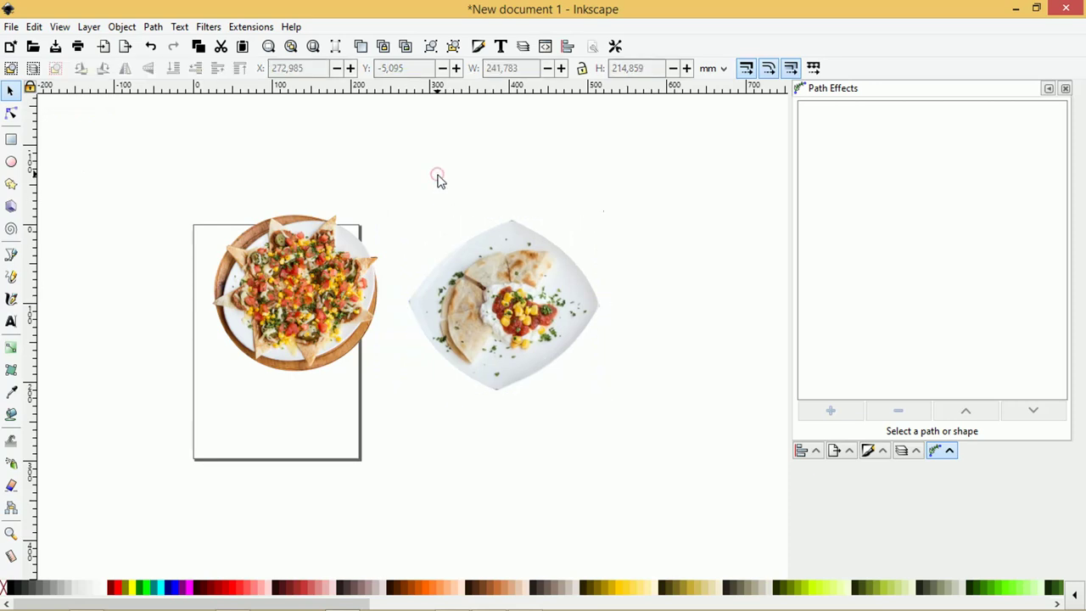